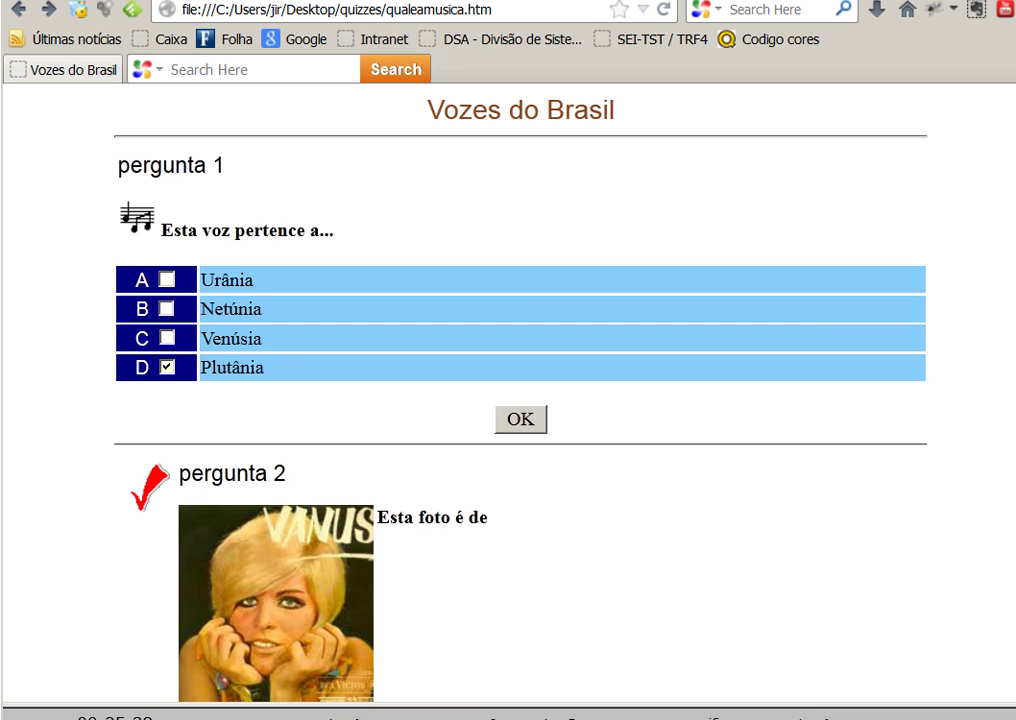
# Submit the answer to question 1 and review the Vozes do Brasil quiz results page.
pyautogui.click(521, 419)
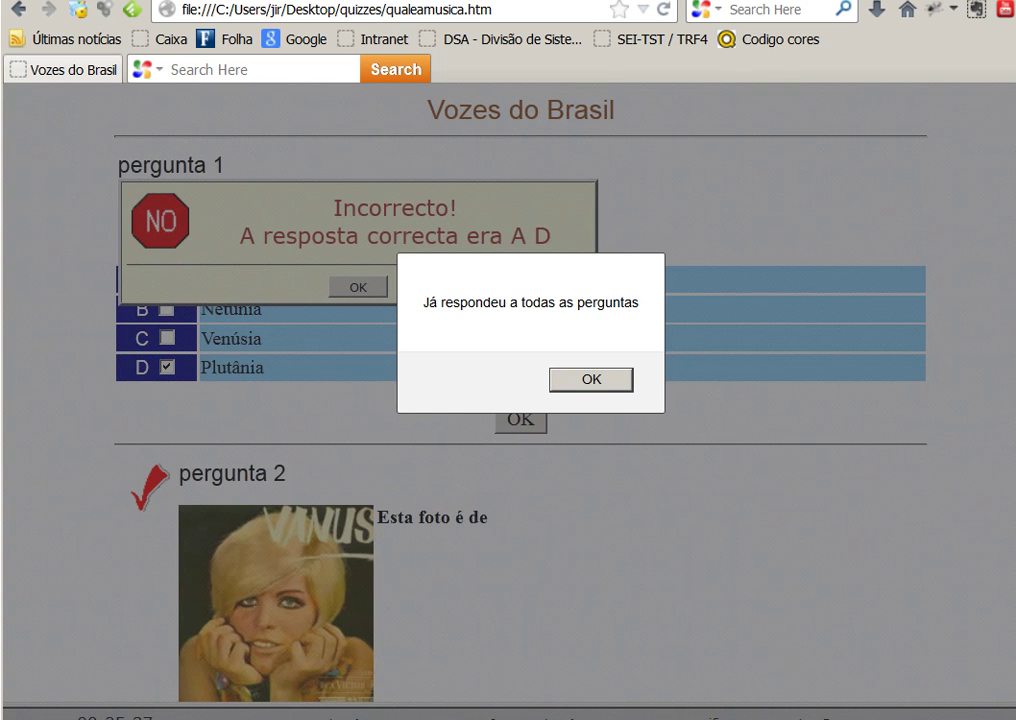
pyautogui.press('Return')
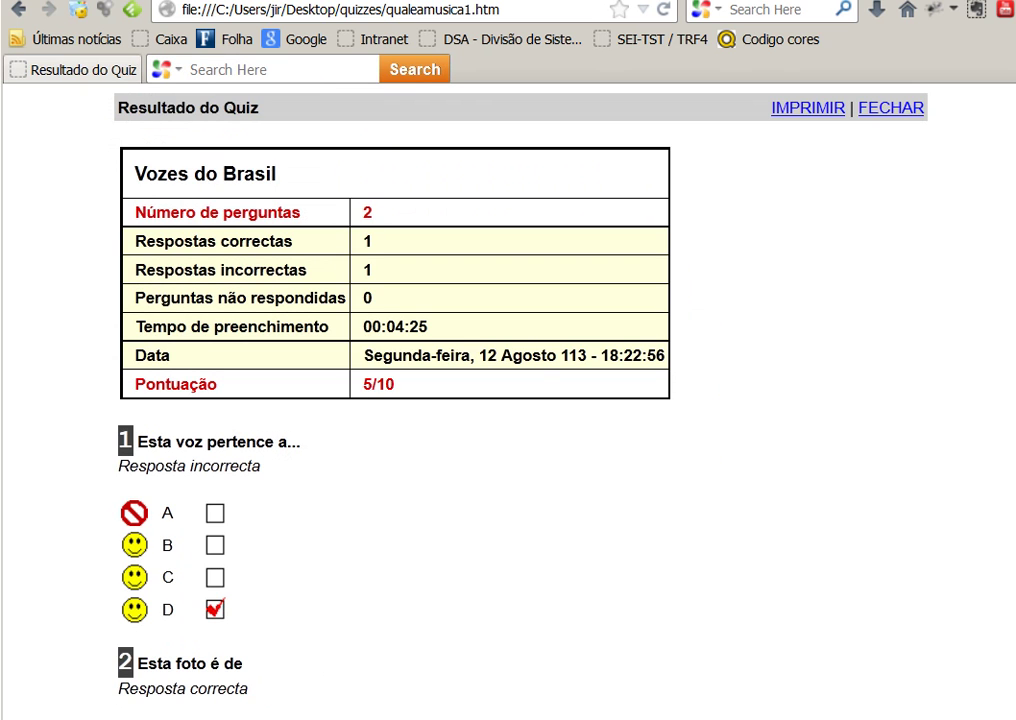
pyautogui.scroll(-3, 508, 400)
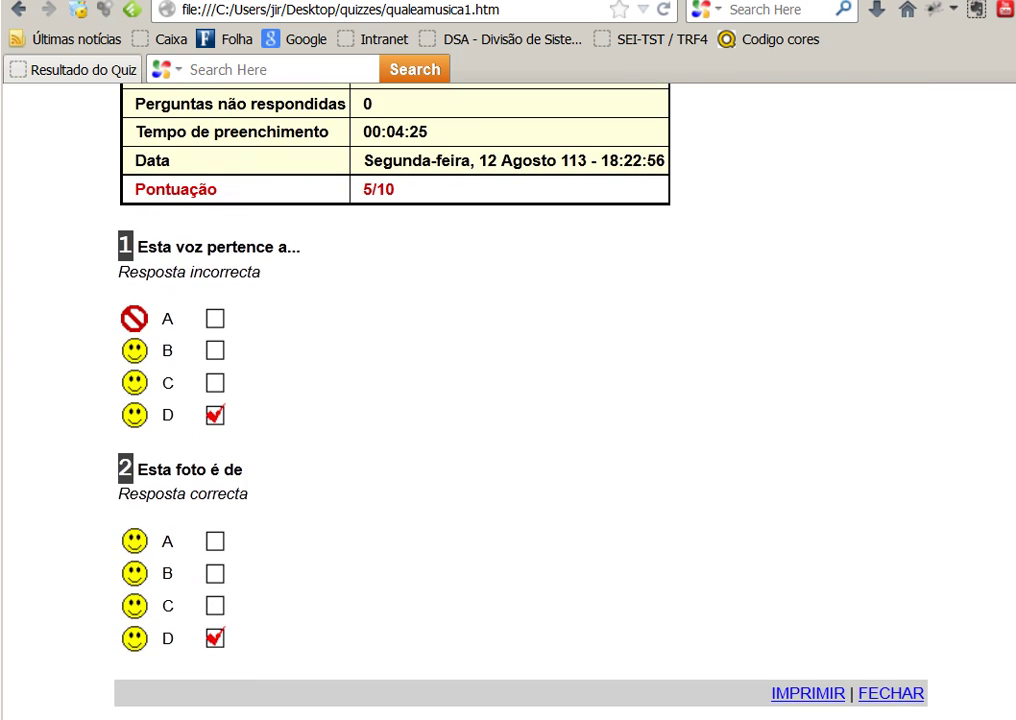
pyautogui.scroll(3, 508, 400)
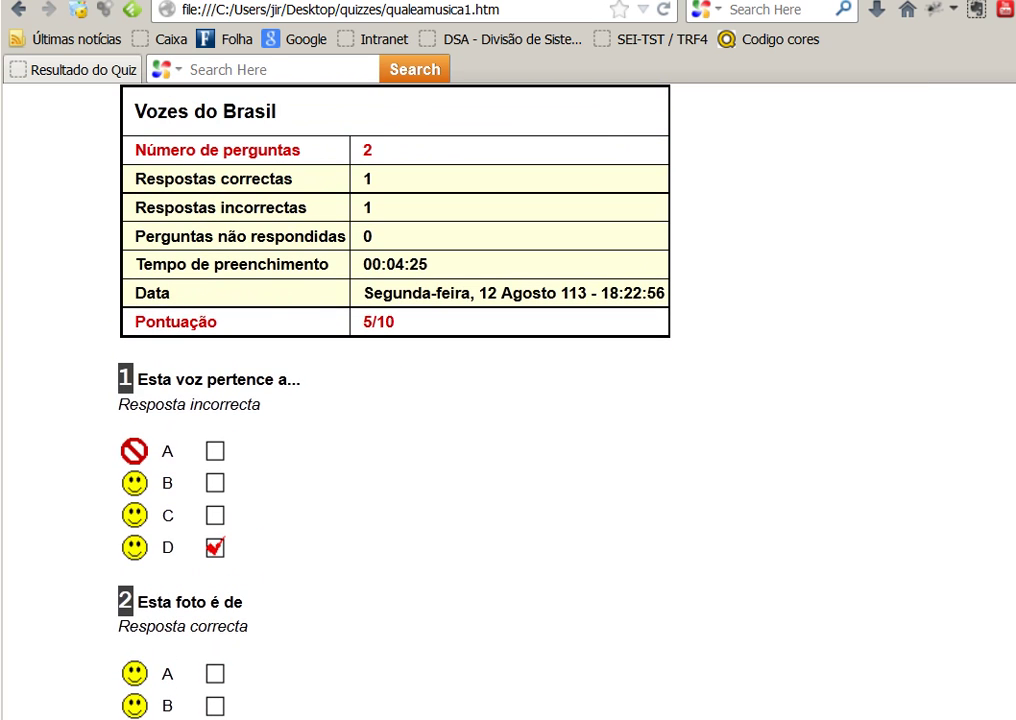
pyautogui.scroll(-3, 508, 400)
pyautogui.scroll(5, 508, 400)
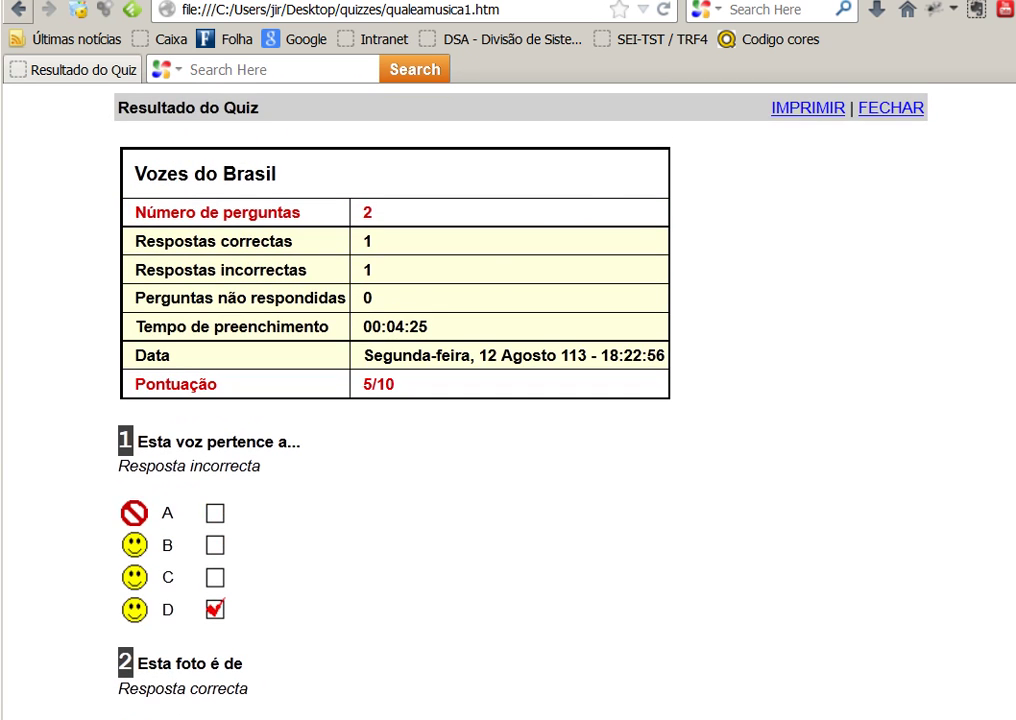
# Return to the quiz page and review both questions with their sound, photos and answer options.
pyautogui.click(18, 10)
pyautogui.scroll(-2, 508, 400)
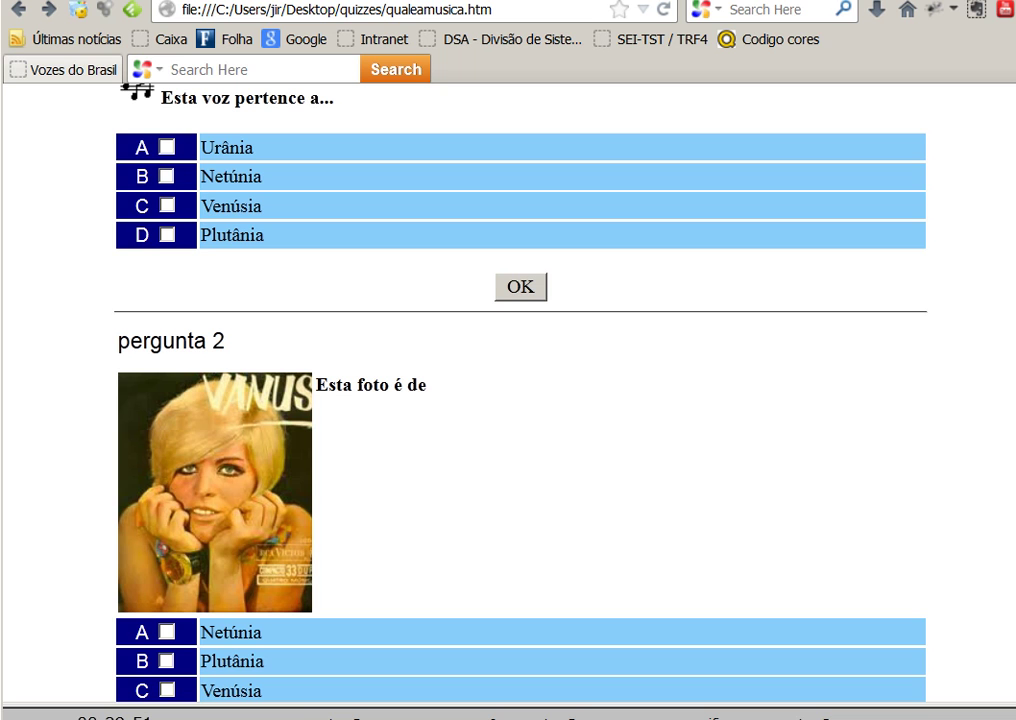
pyautogui.scroll(-5, 520, 400)
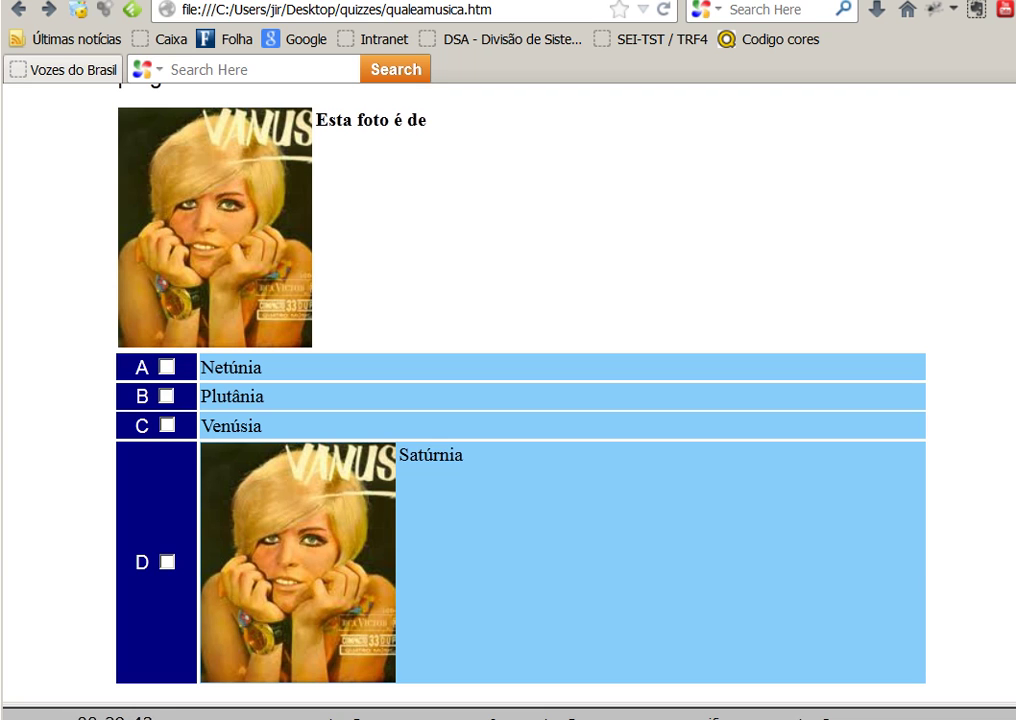
pyautogui.scroll(7, 520, 400)
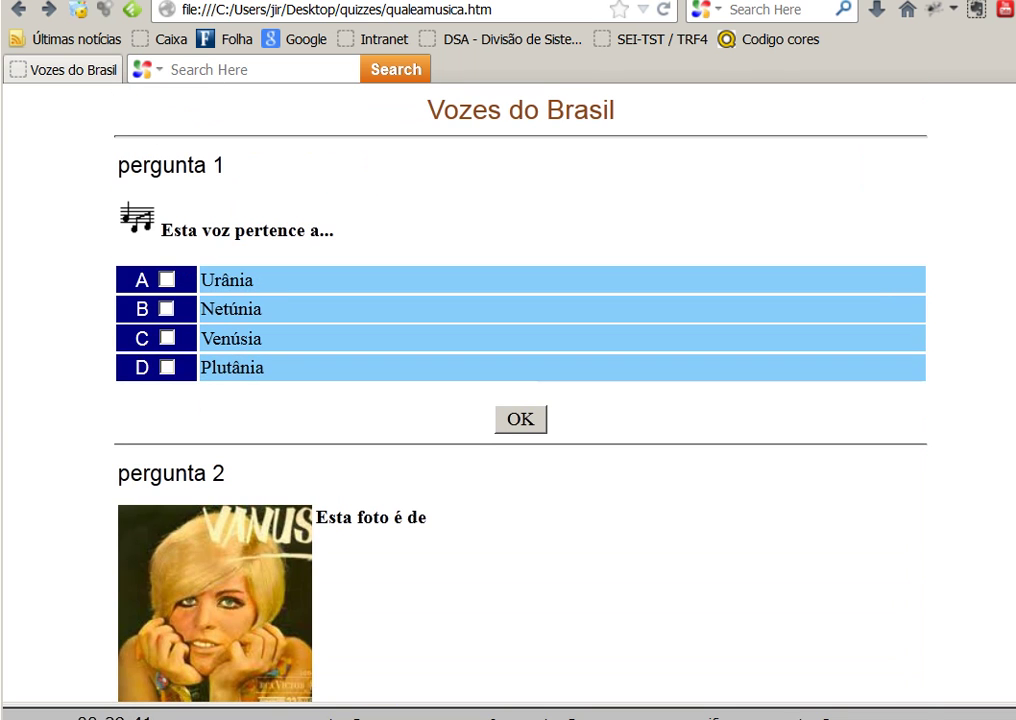
# Switch to QuizFaber and view the question types available for Question 1.
pyautogui.moveTo(837, 718)
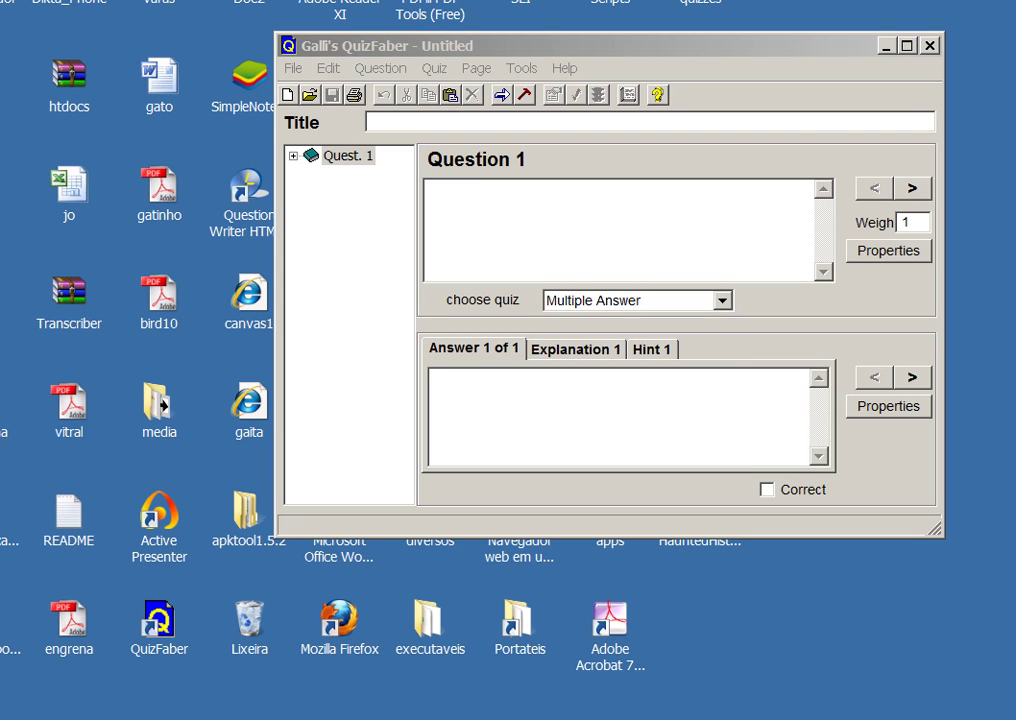
pyautogui.click(436, 379)
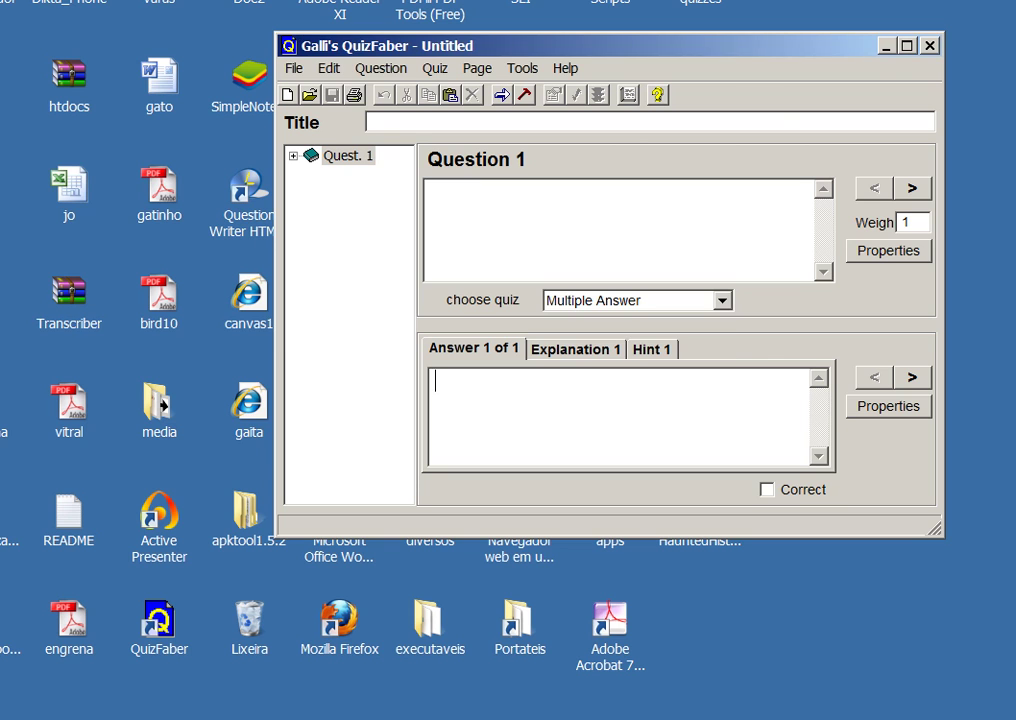
pyautogui.click(722, 301)
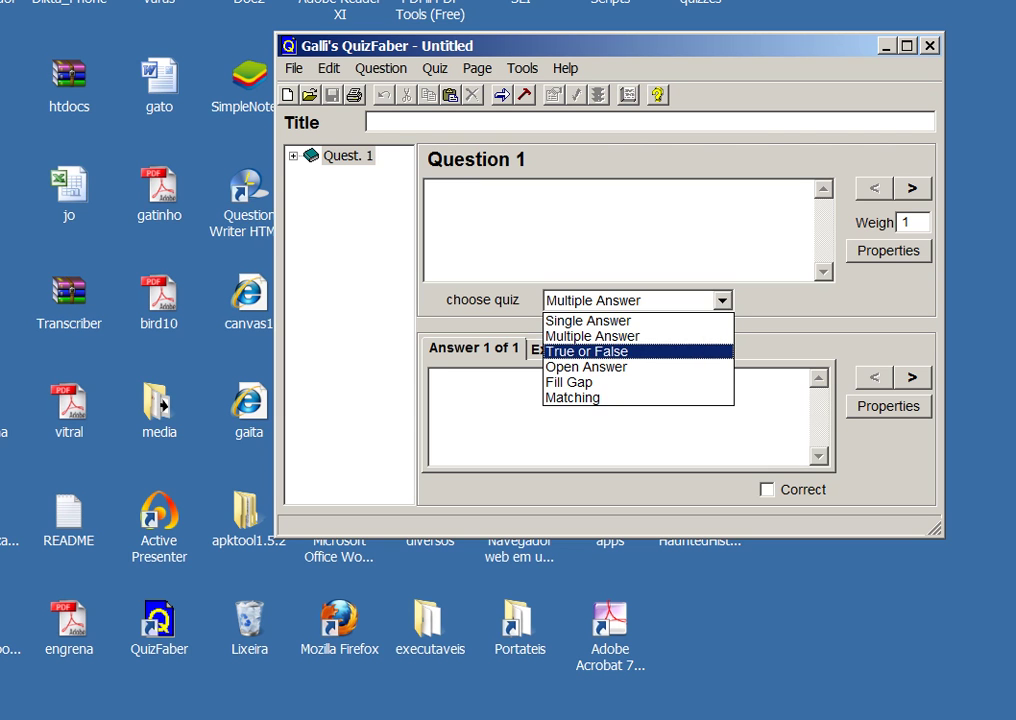
pyautogui.click(431, 192)
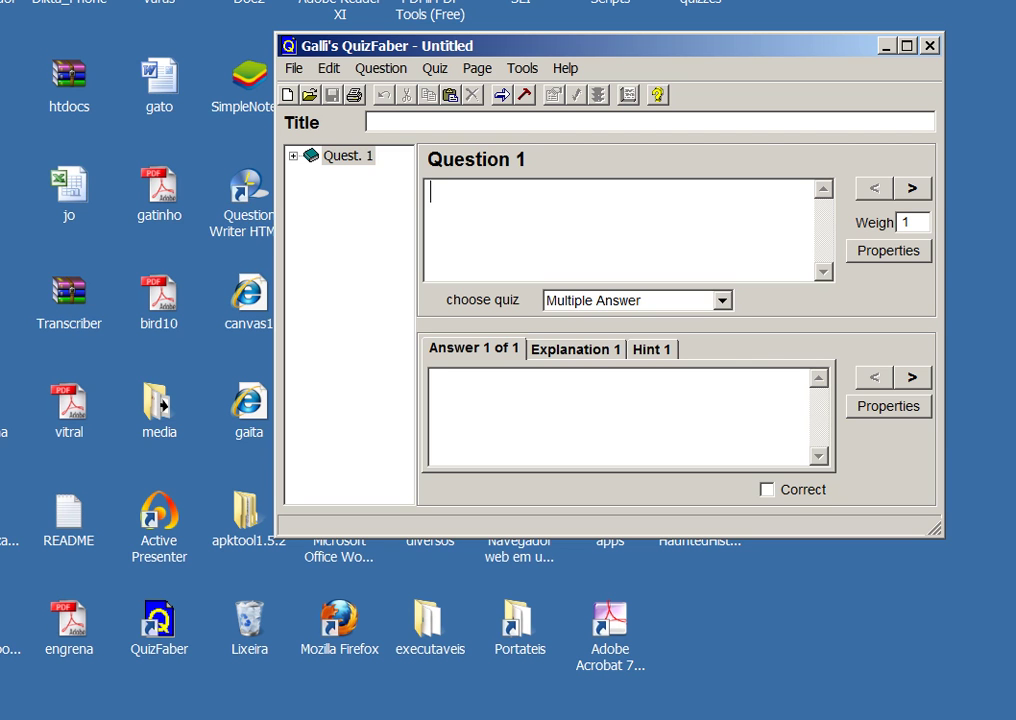
# Title the quiz "Vozes do Brasil" and enter "De quem é essa voz...." as the text of Question 1.
pyautogui.click(373, 122)
pyautogui.write('Vozes do Brasil')
pyautogui.click(431, 190)
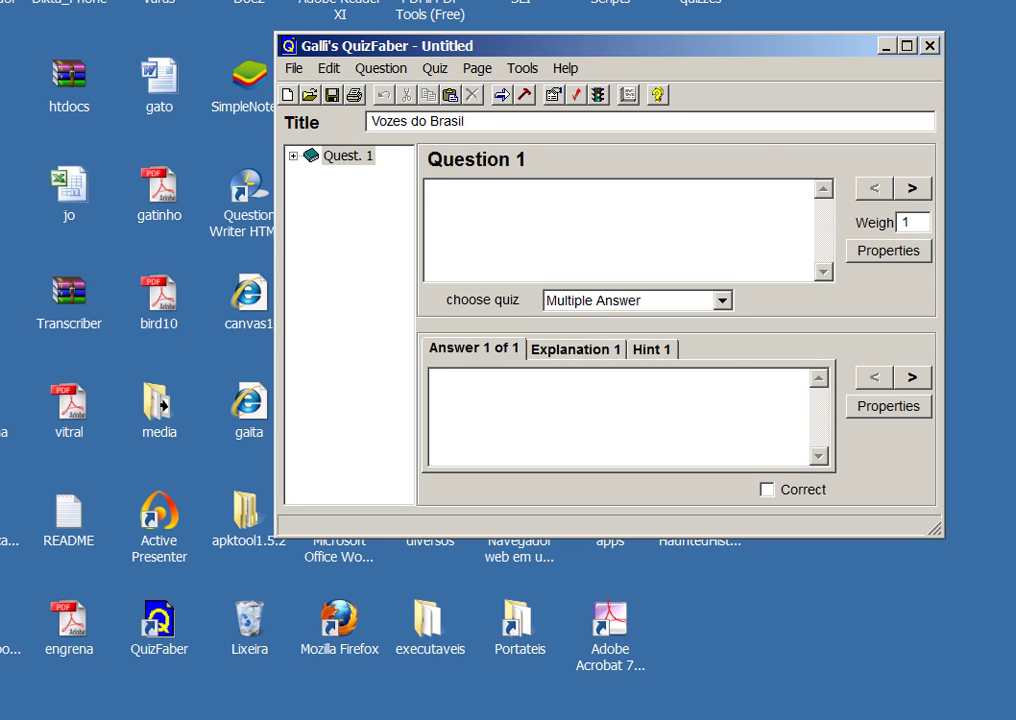
pyautogui.write('E')
pyautogui.press('BackSpace')
pyautogui.write('De quem é essa voz....')
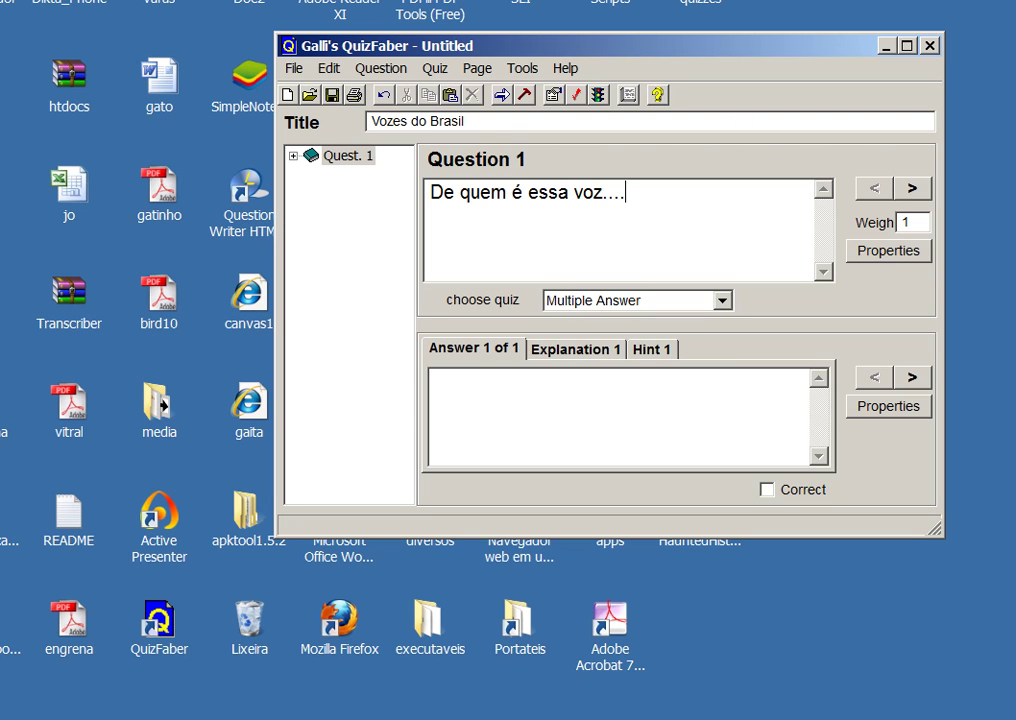
# Start inserting a multimedia object in the properties of Question 1 and set its object type to Sound.
pyautogui.click(888, 251)
pyautogui.press('Return')
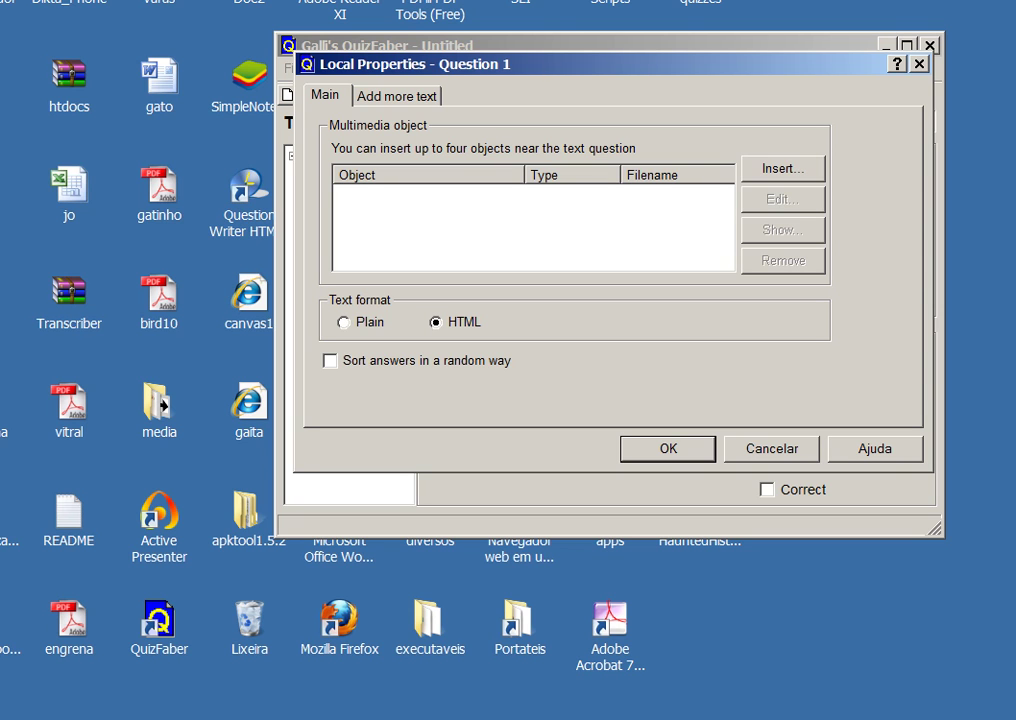
pyautogui.click(783, 169)
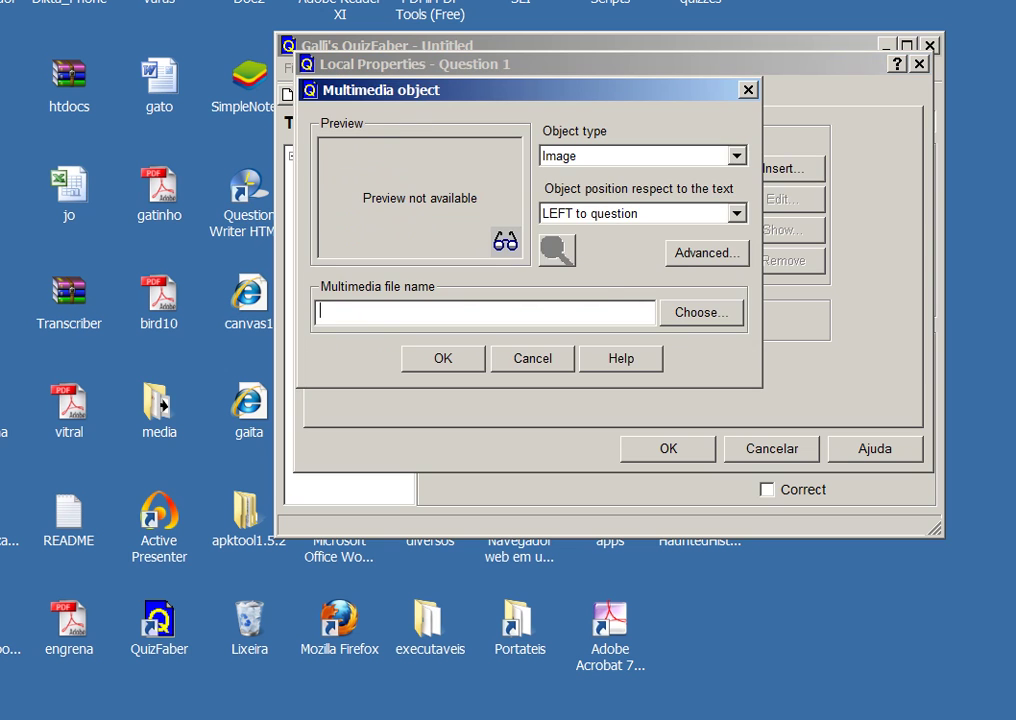
pyautogui.click(738, 156)
pyautogui.press('Down')
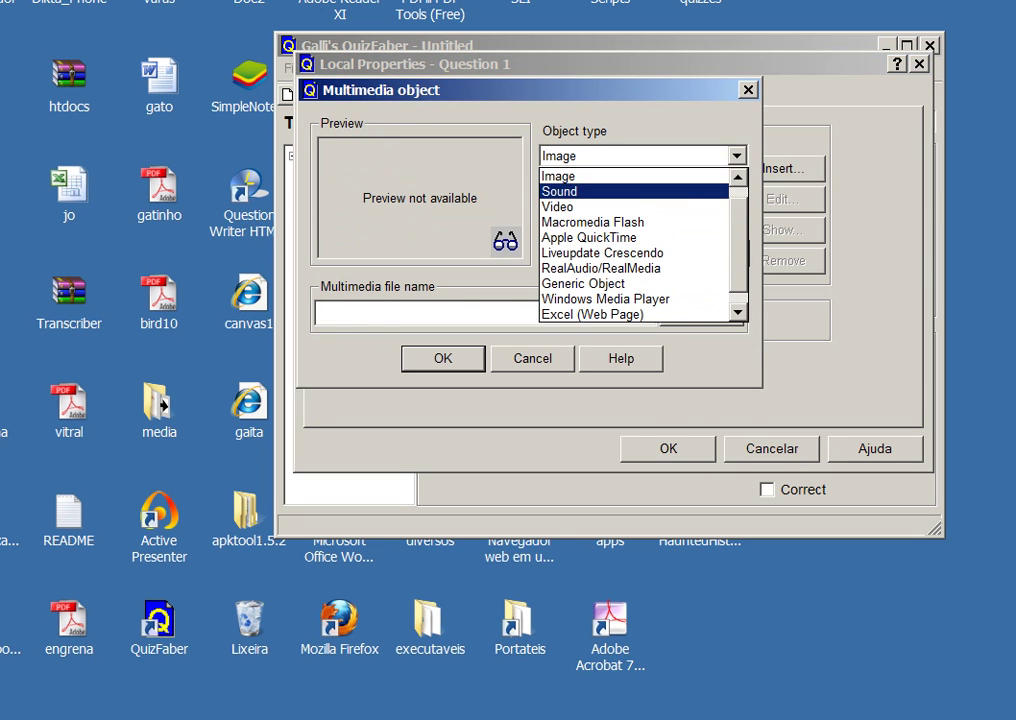
pyautogui.press('Return')
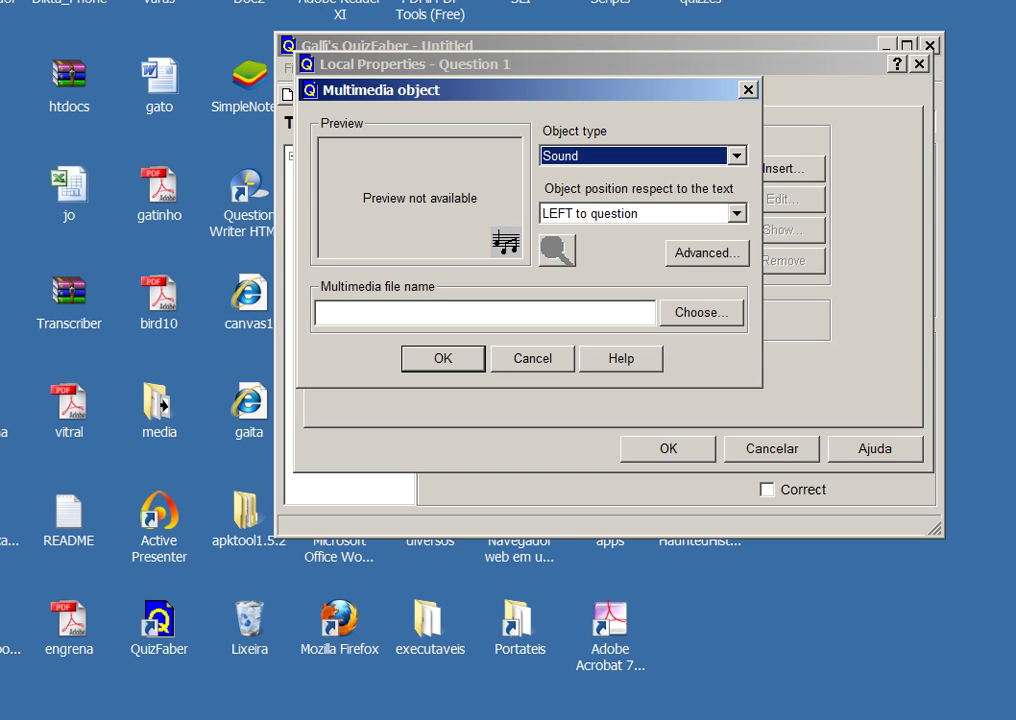
# Choose audio.mp3 from the quizzes media folder as the sound file and add the object to the question.
pyautogui.click(701, 313)
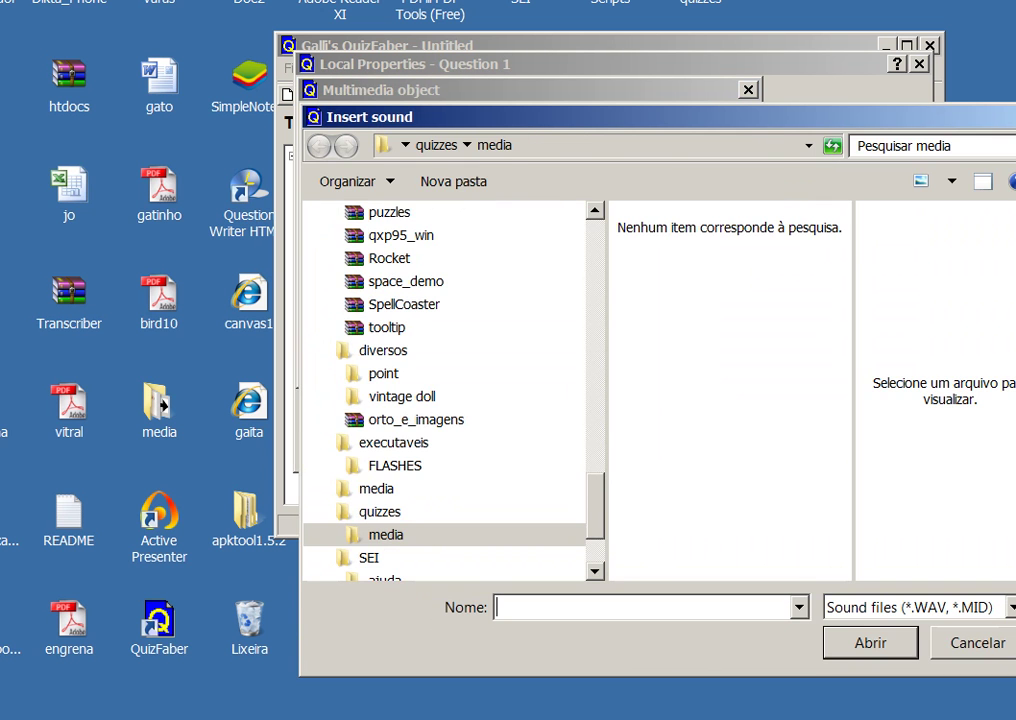
pyautogui.scroll(20, 420, 534)
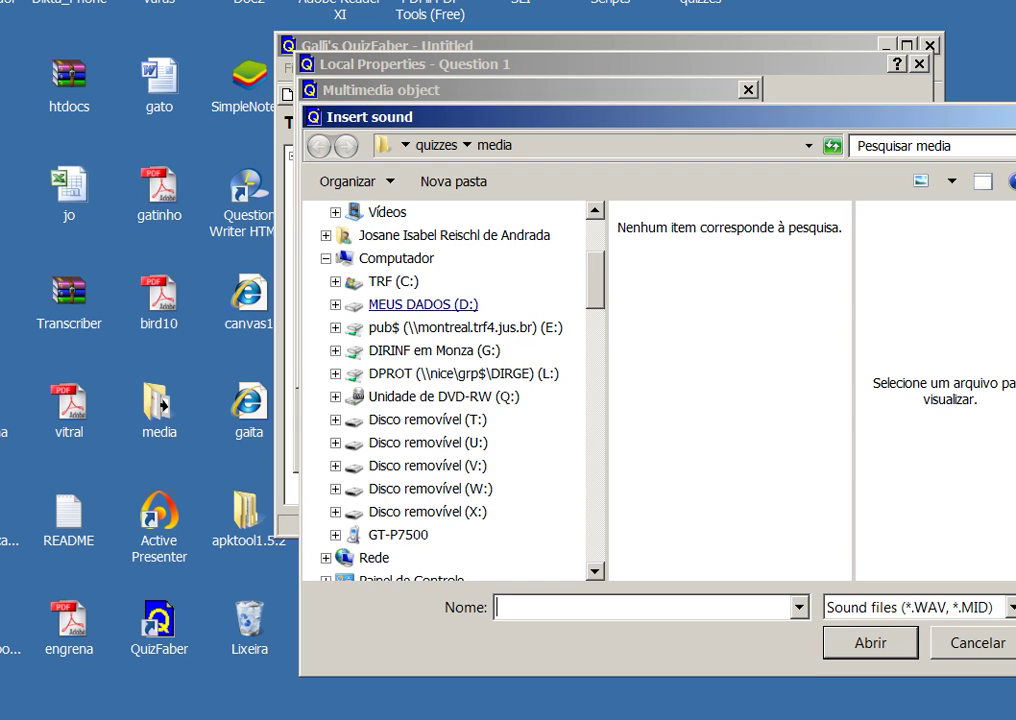
pyautogui.scroll(3, 430, 304)
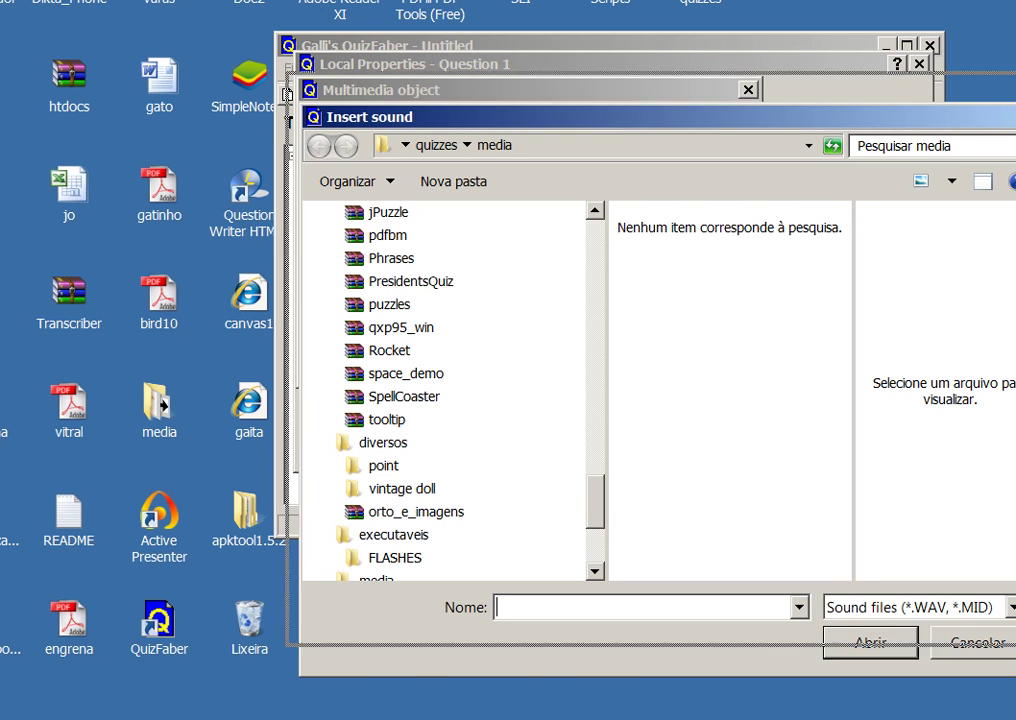
pyautogui.moveTo(600, 117); pyautogui.dragTo(576, 69)
pyautogui.click(989, 559)
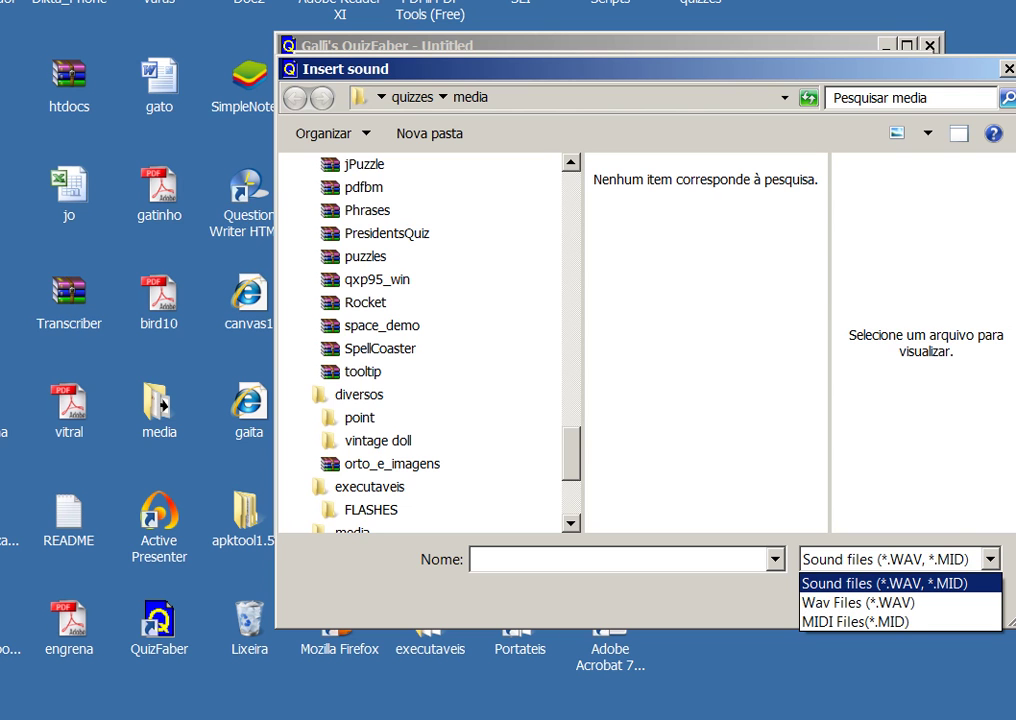
pyautogui.click(884, 583)
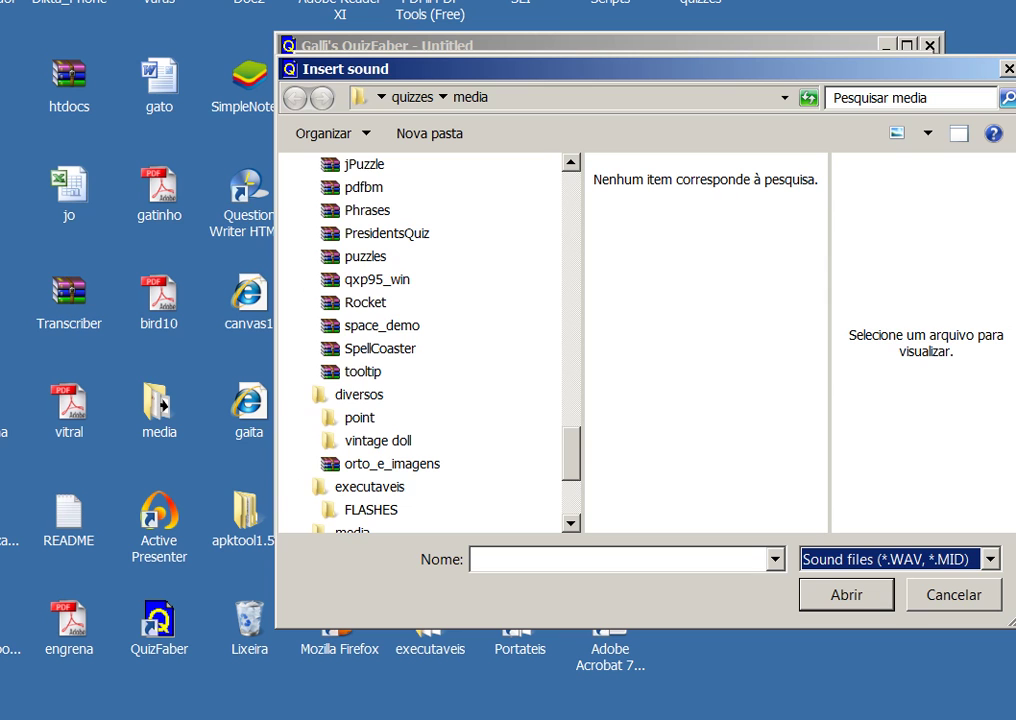
pyautogui.click(617, 559)
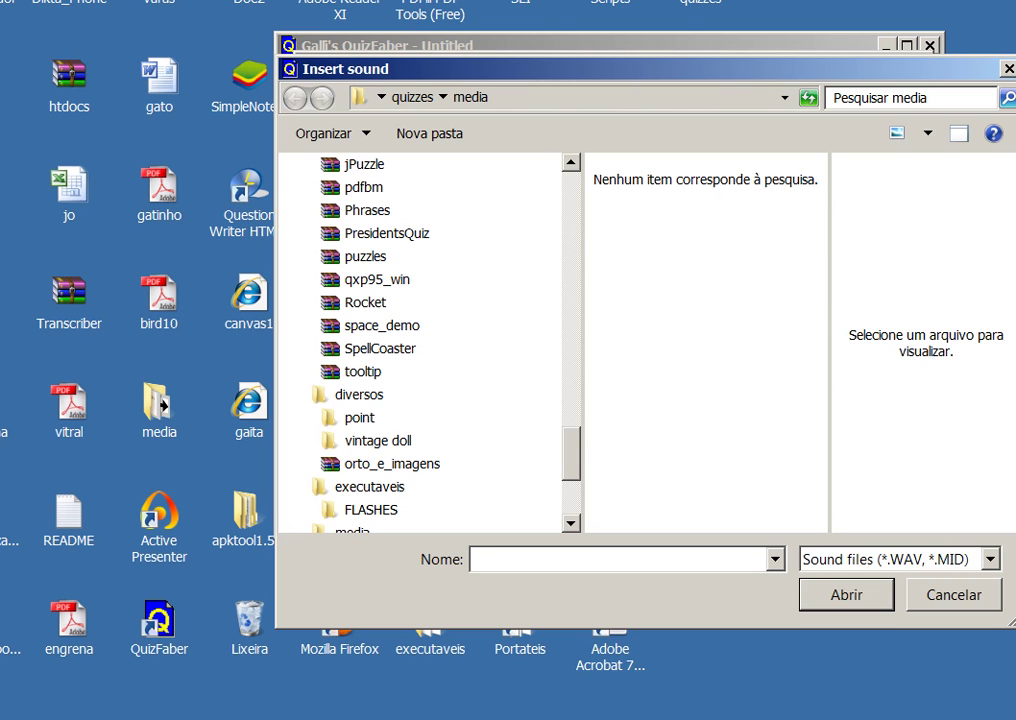
pyautogui.write('audio')
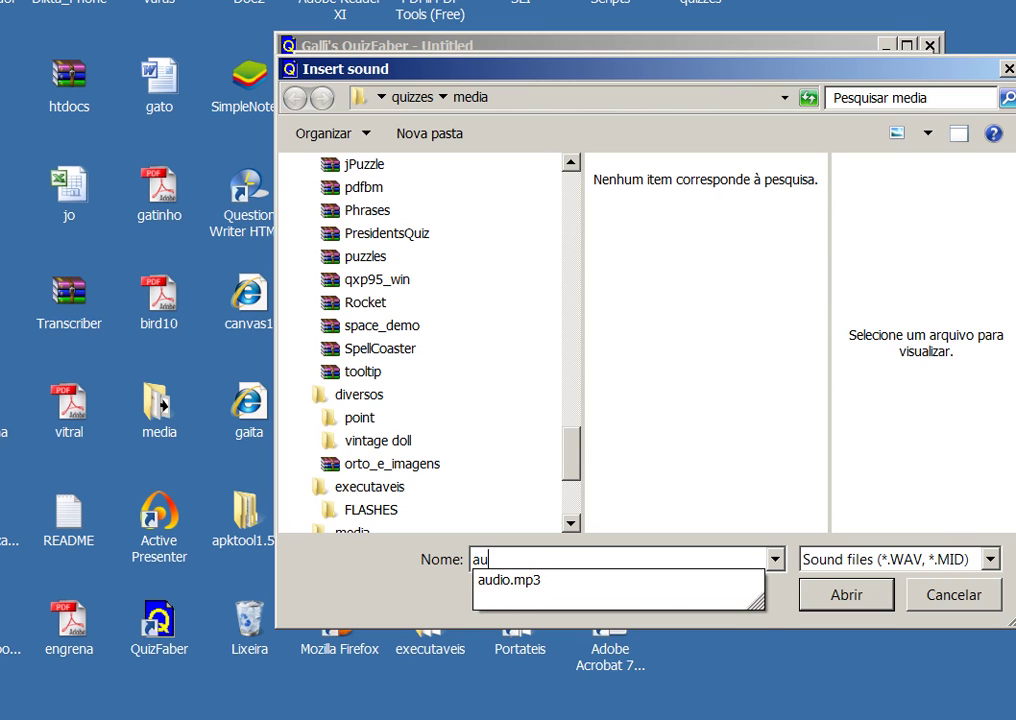
pyautogui.press('Down')
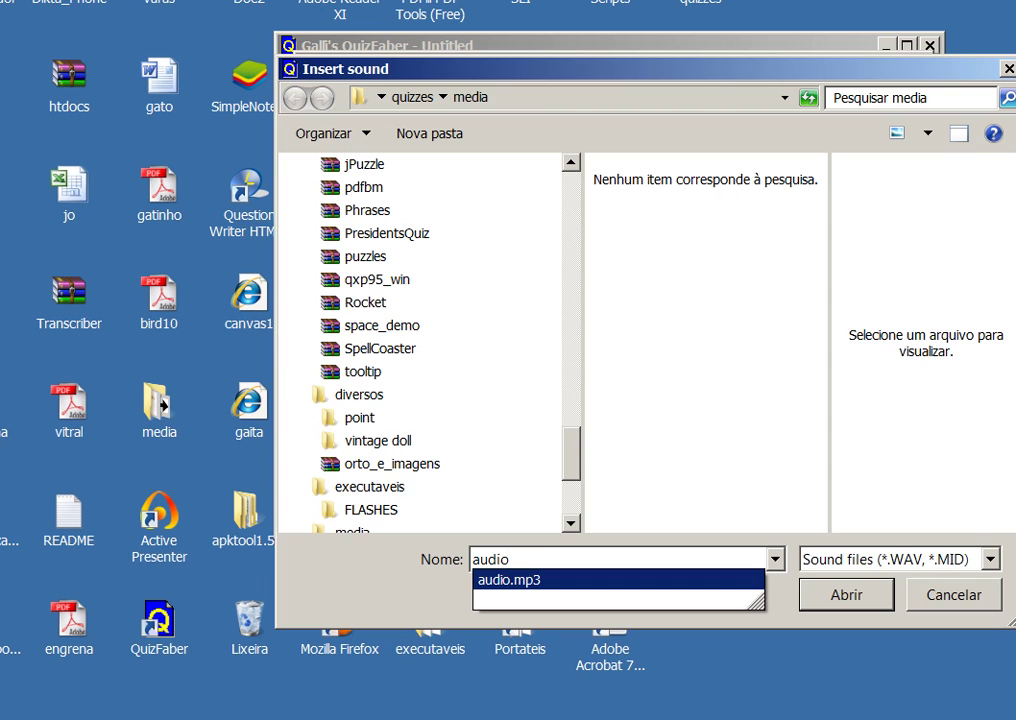
pyautogui.press('Return')
pyautogui.press('Return')
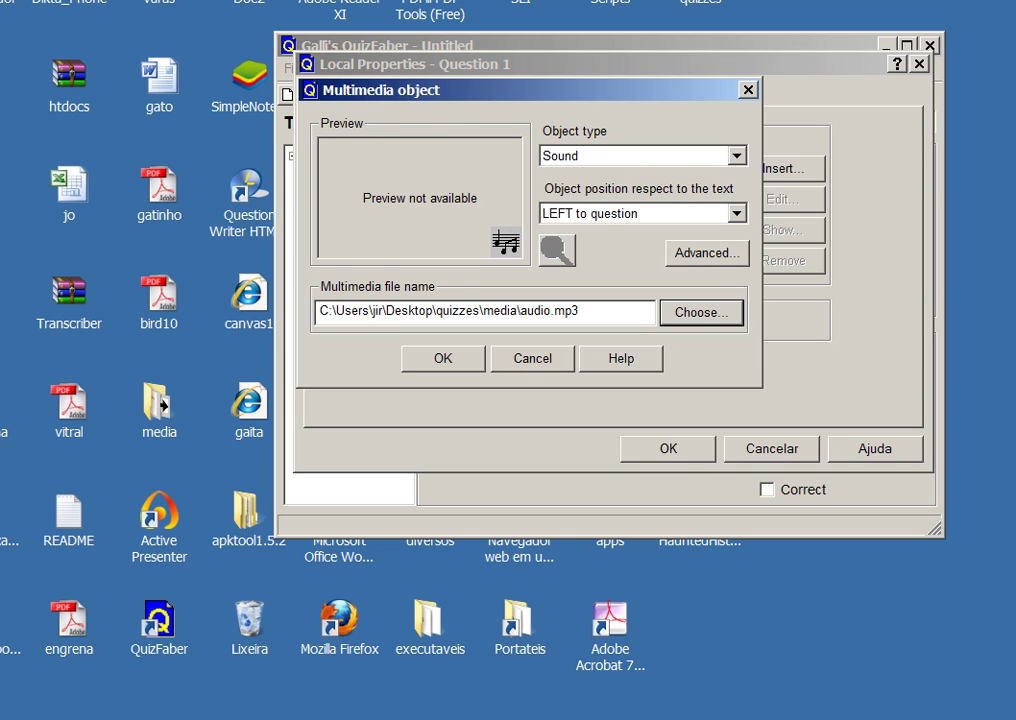
pyautogui.click(443, 358)
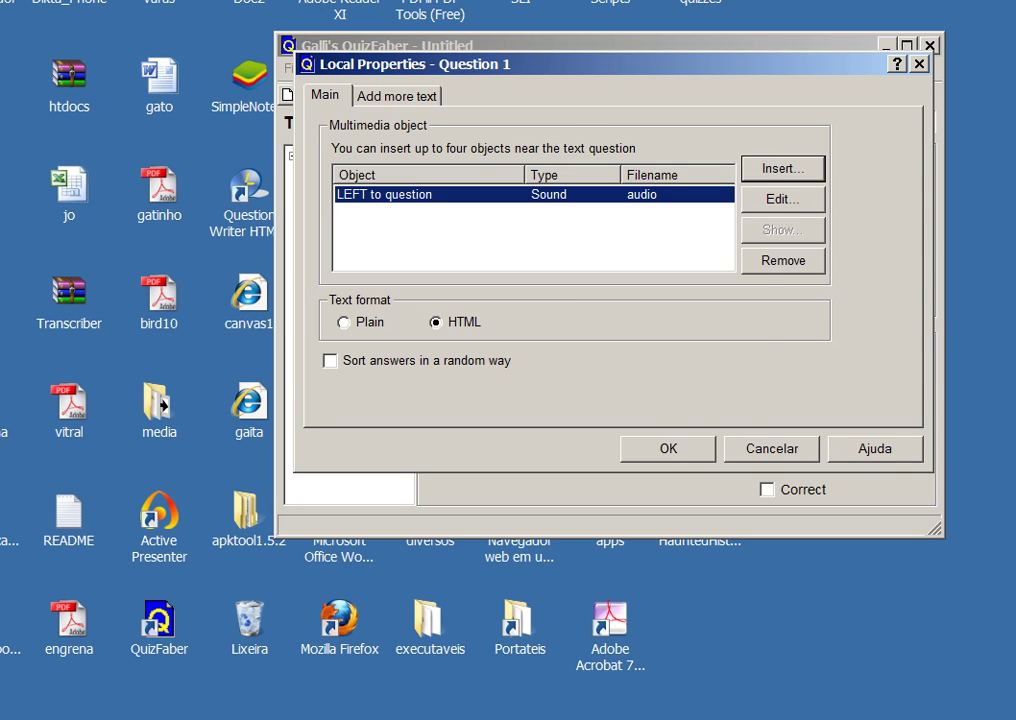
# Edit the question's sound object so its type of join is Link, and accept the question properties.
pyautogui.click(783, 199)
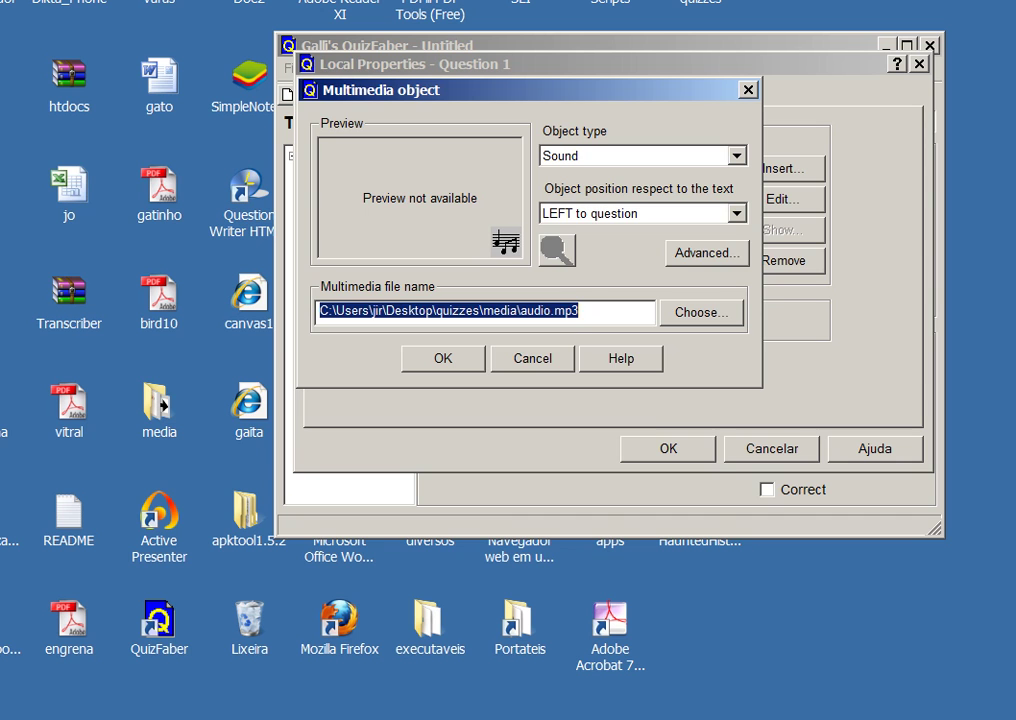
pyautogui.hotkey('shift', 'Tab')
pyautogui.press('Return')
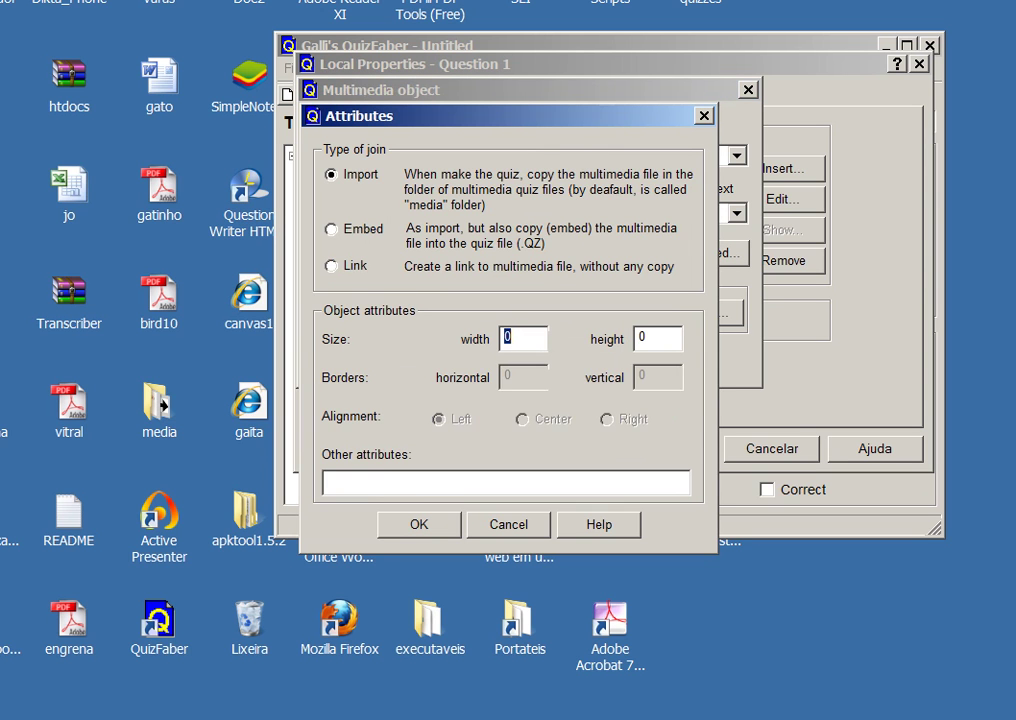
pyautogui.hotkey('shift', 'Tab')
pyautogui.click(332, 266)
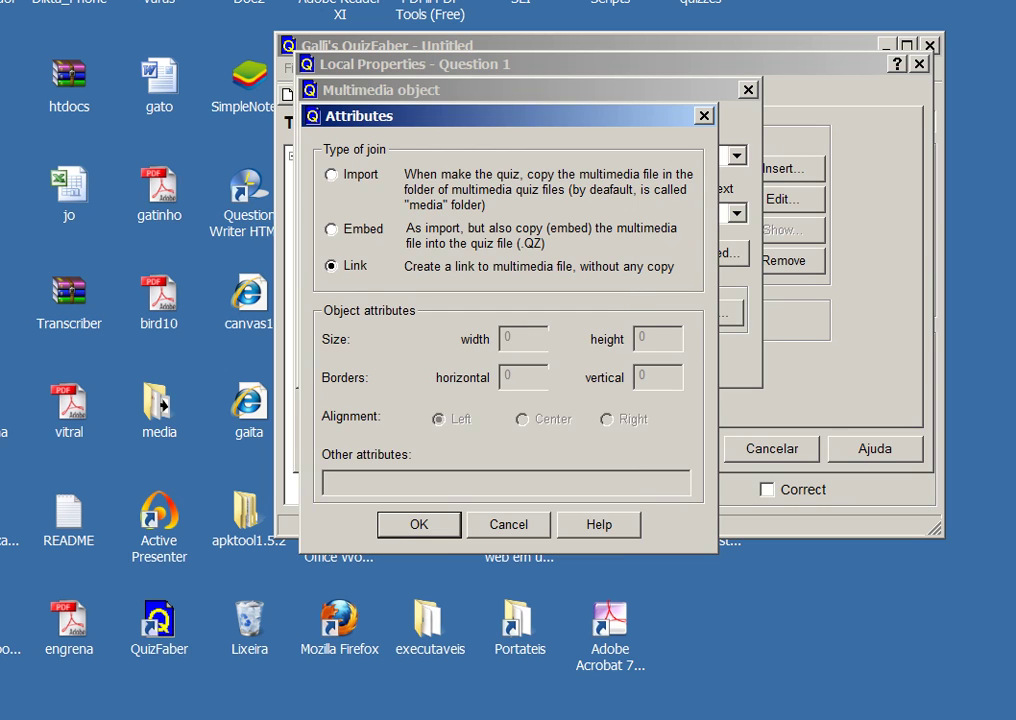
pyautogui.press('Return')
pyautogui.press('Return')
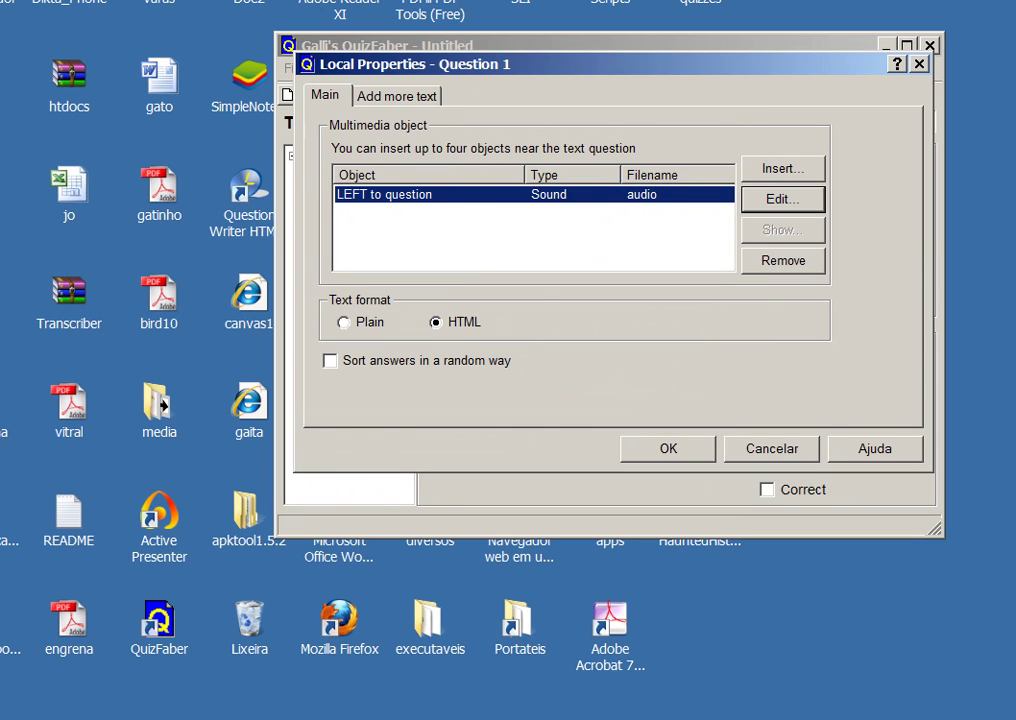
pyautogui.press('Return')
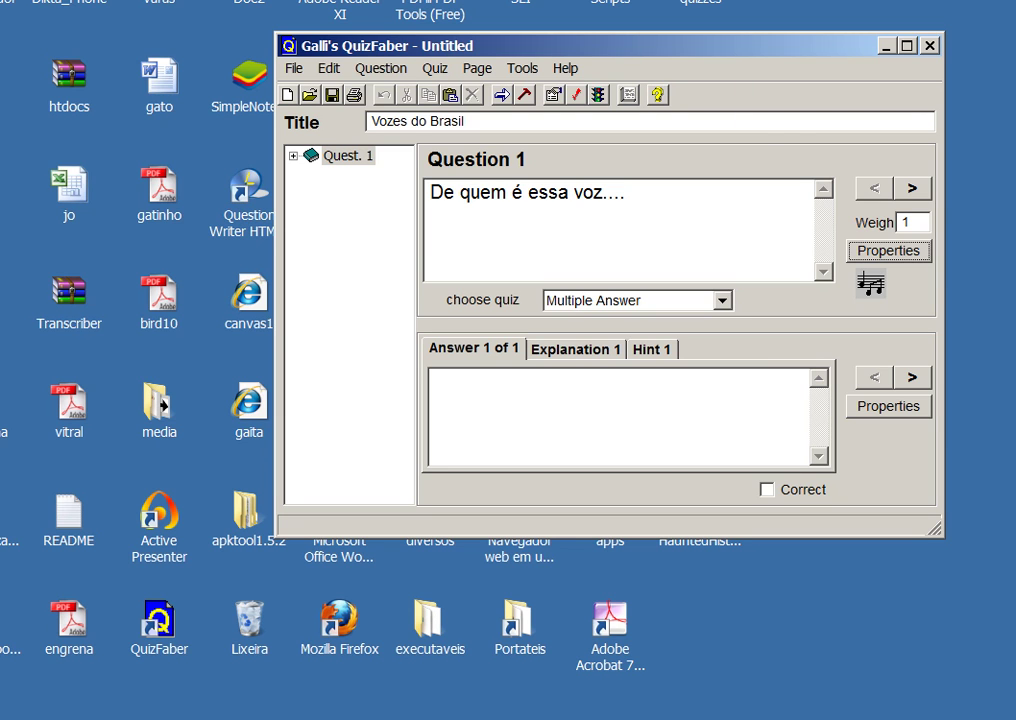
# Append "(clique o ícone das notas para ouvir)" to the text of Question 1.
pyautogui.click(436, 381)
pyautogui.click(627, 192)
pyautogui.write('(clique ')
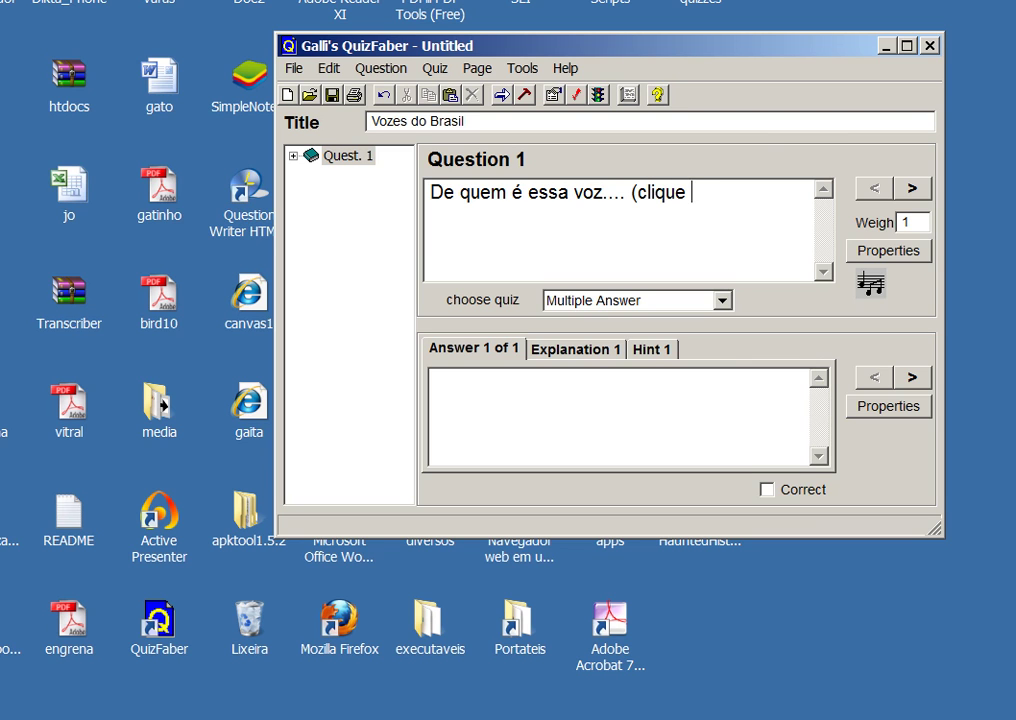
pyautogui.write('o íxonw')
pyautogui.press('BackSpace')
pyautogui.press('BackSpace')
pyautogui.press('BackSpace')
pyautogui.write('o')
pyautogui.press('BackSpace')
pyautogui.press('BackSpace')
pyautogui.write('cone das notas ')
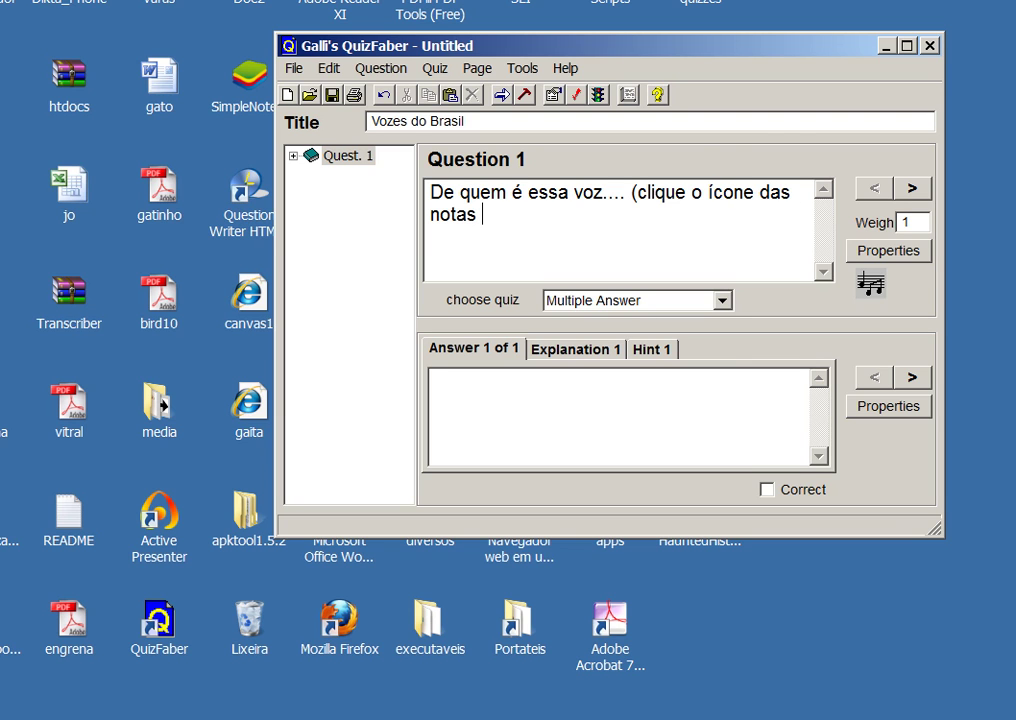
pyautogui.write('para ouvier')
pyautogui.press('BackSpace')
pyautogui.press('BackSpace')
pyautogui.write('r)')
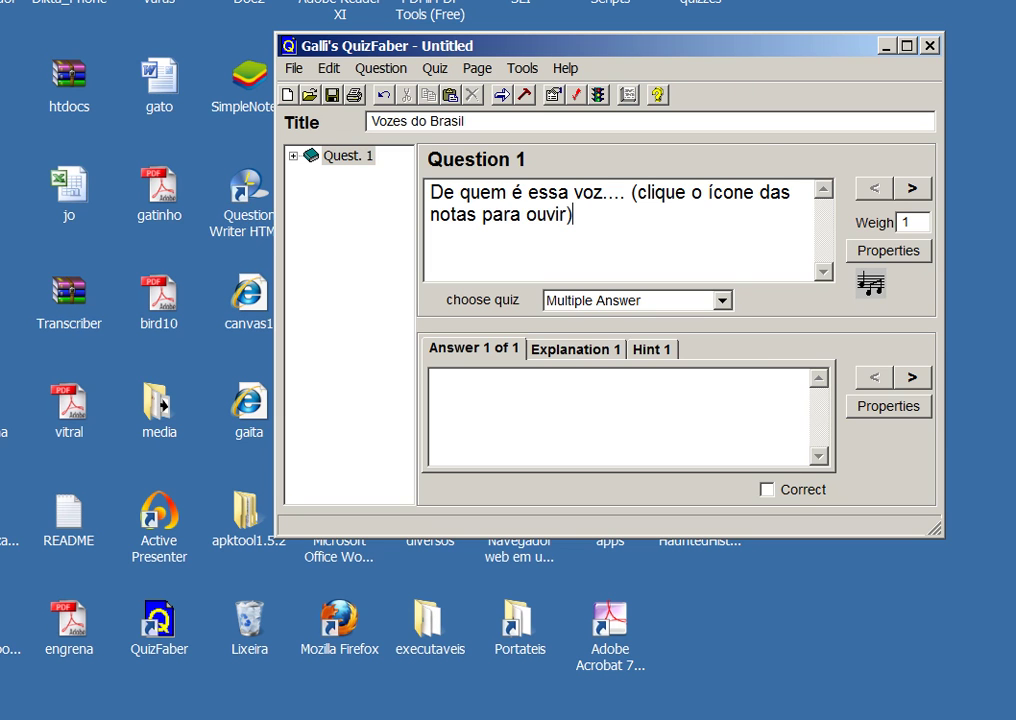
# Enter the four answers of Question 1 as Plutânia, Netúnia, Venúsia and Urânia, marking Urânia as correct.
pyautogui.click(436, 380)
pyautogui.write('Plutânia')
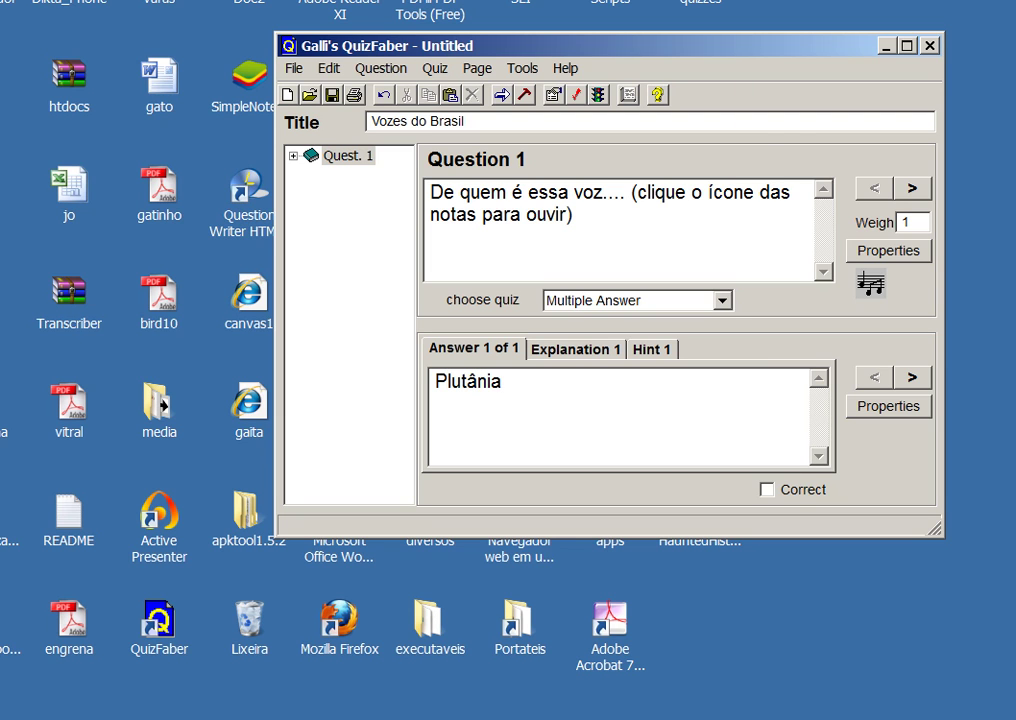
pyautogui.click(912, 377)
pyautogui.write('Netúnia')
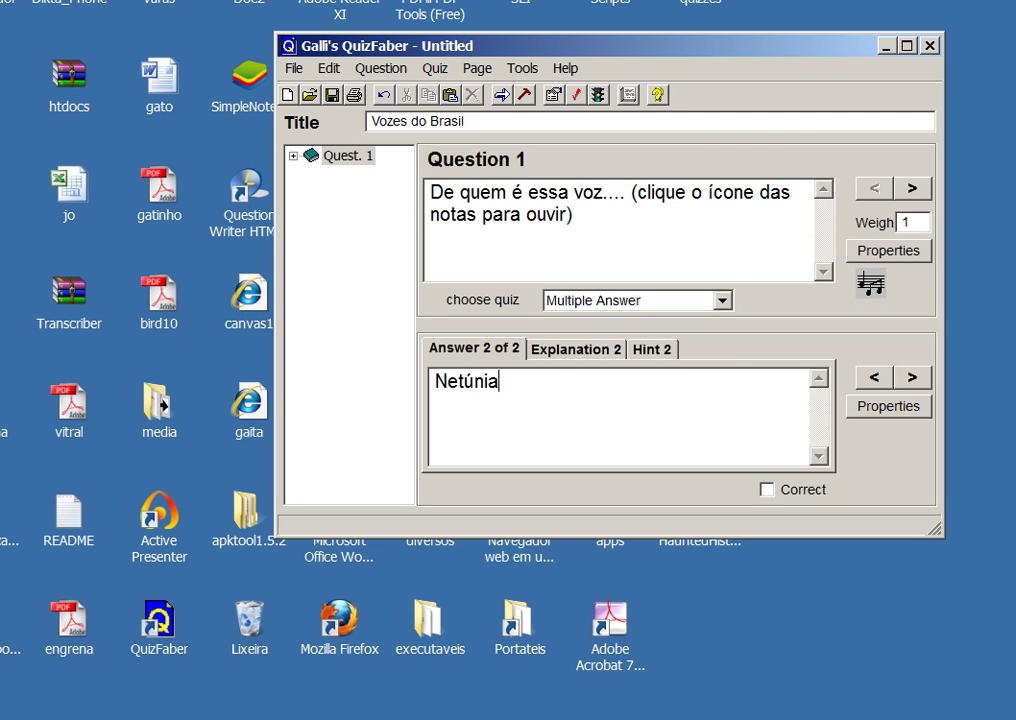
pyautogui.click(912, 377)
pyautogui.write('Venúsia')
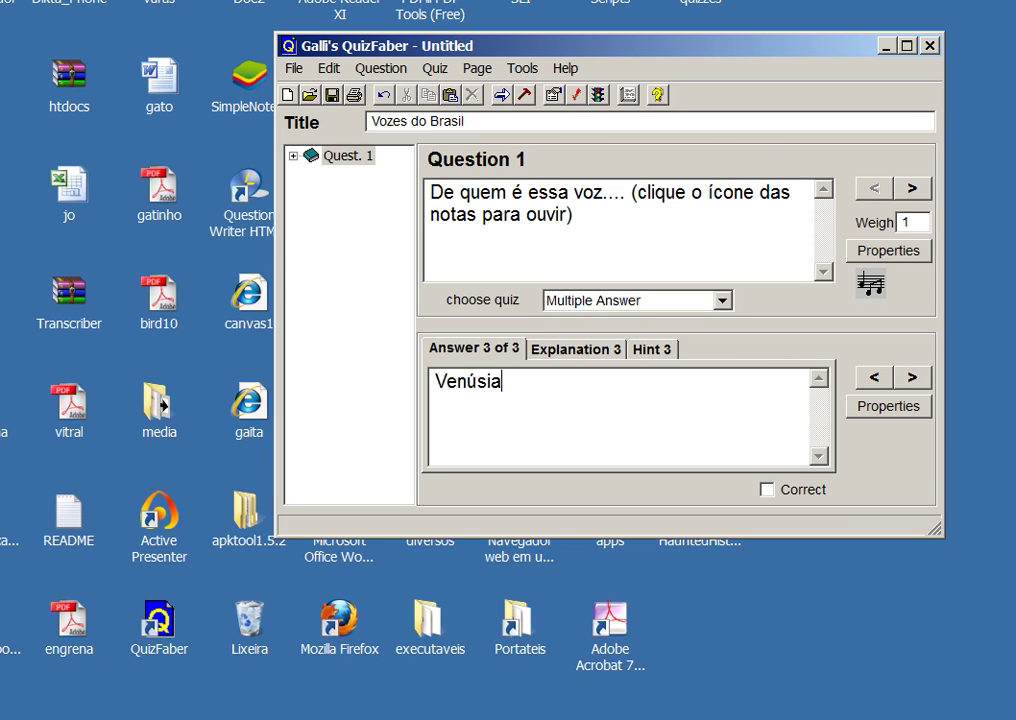
pyautogui.click(912, 377)
pyautogui.write('Urânia')
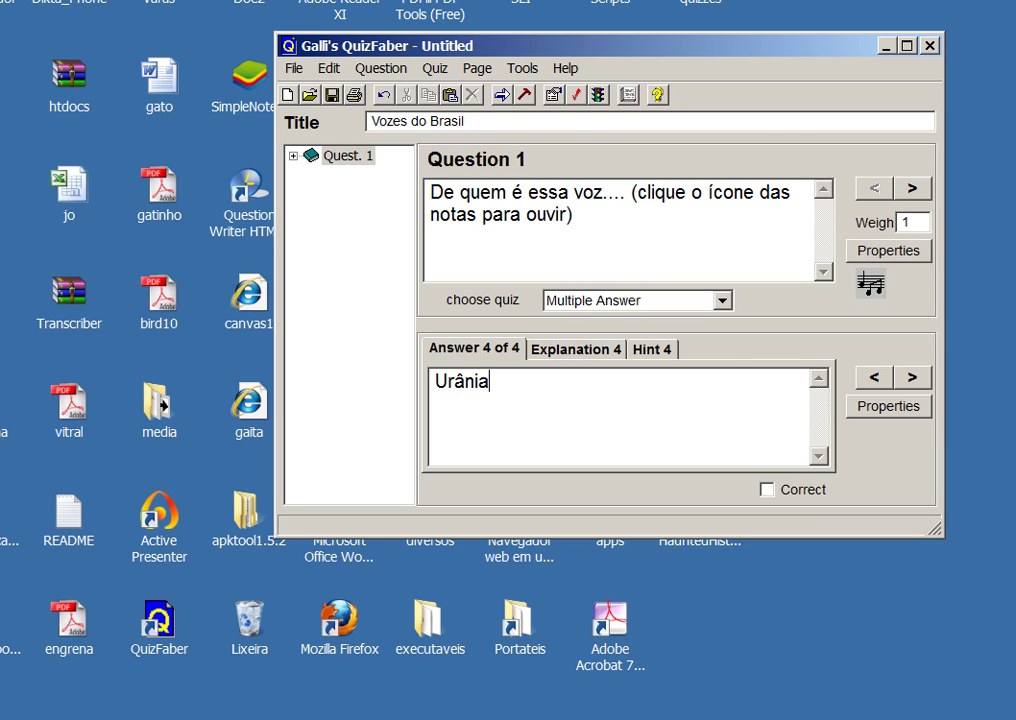
pyautogui.click(766, 489)
# Add Question 2 to the quiz with the text "De quem é essa foto?".
pyautogui.click(912, 188)
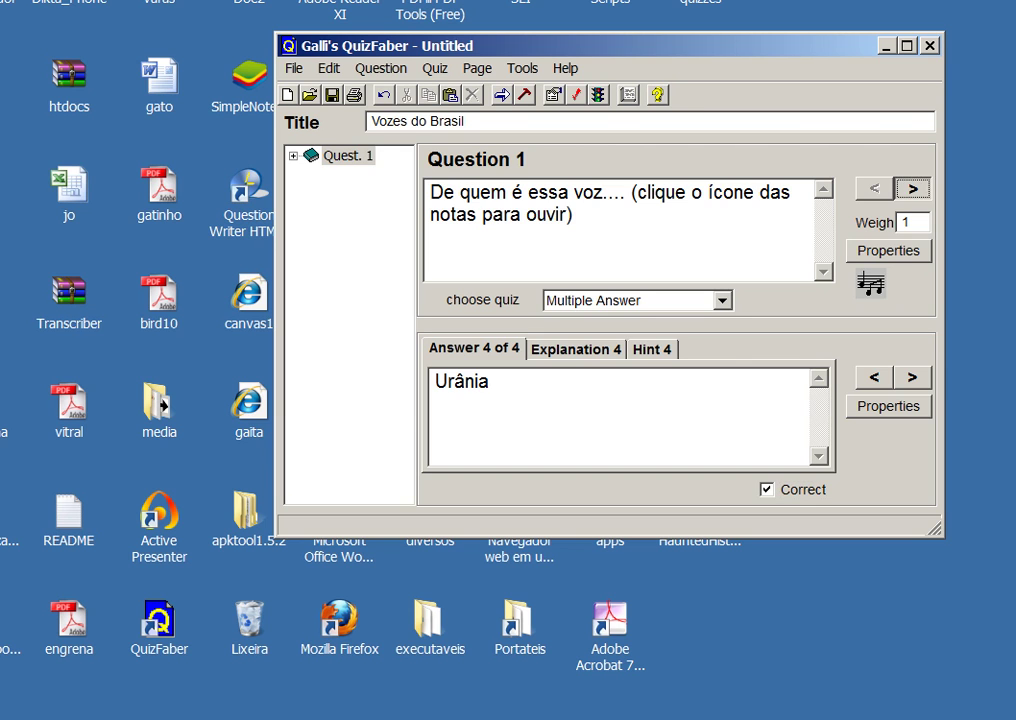
pyautogui.write('De ')
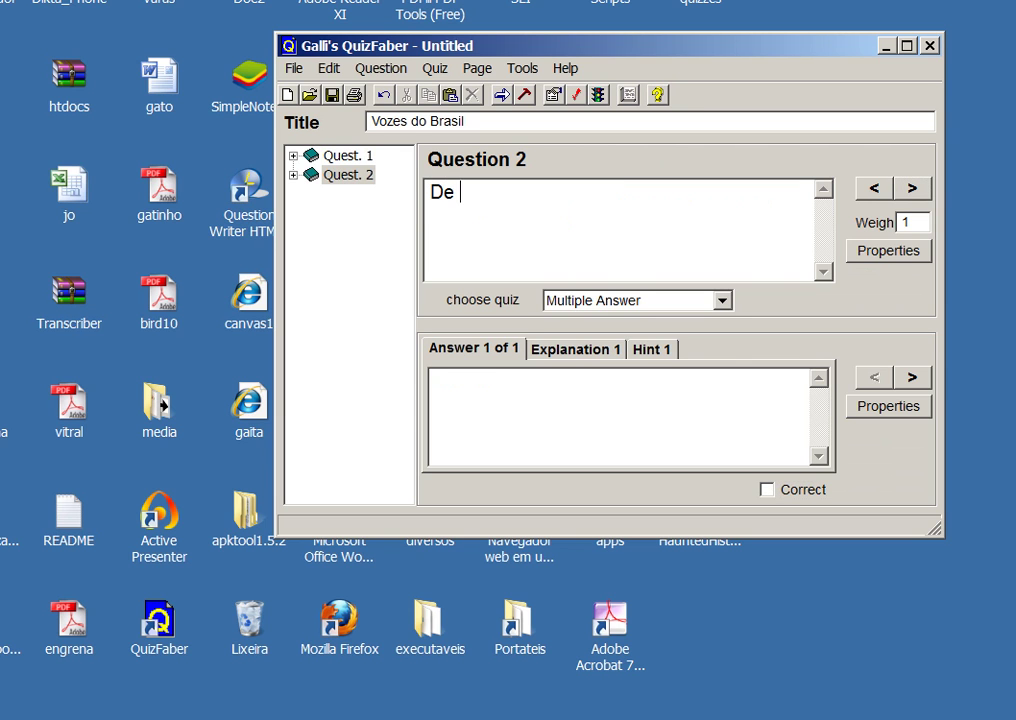
pyautogui.write('quem é essa fo')
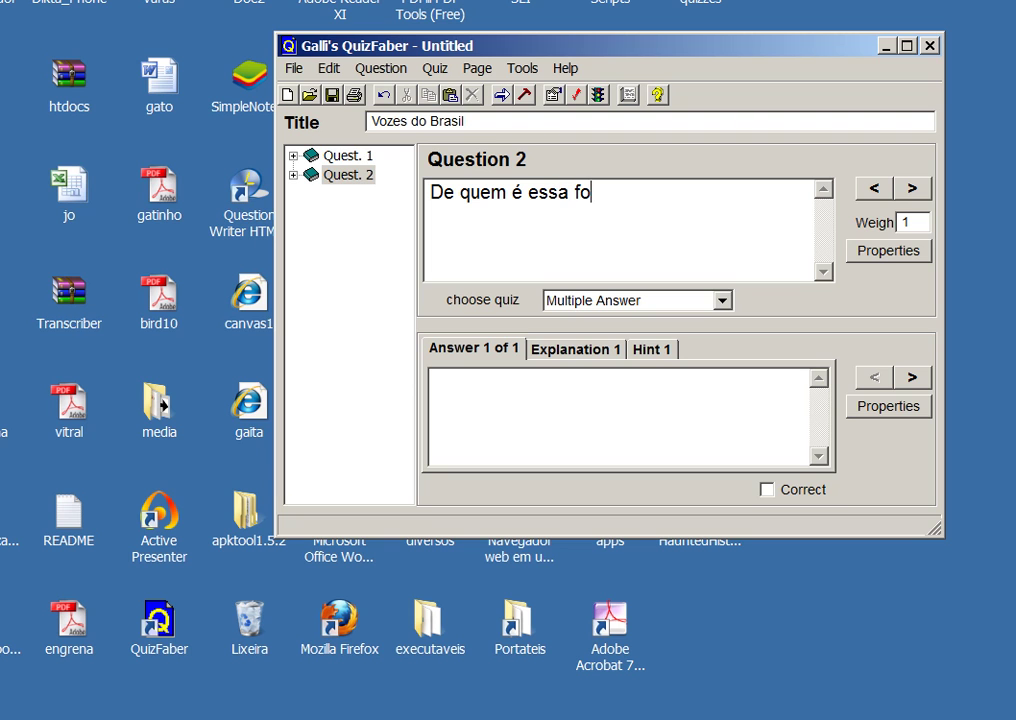
pyautogui.write('to?')
# Insert foto.jpg from the quizzes media folder as an image object in Question 2 and accept the question properties.
pyautogui.click(888, 251)
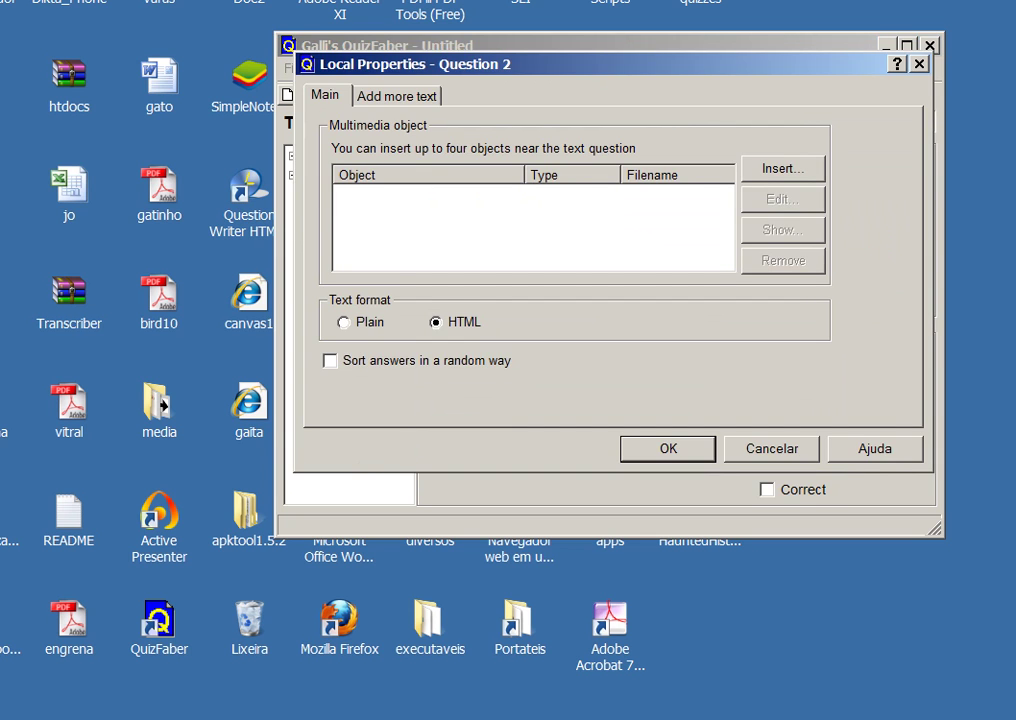
pyautogui.click(783, 169)
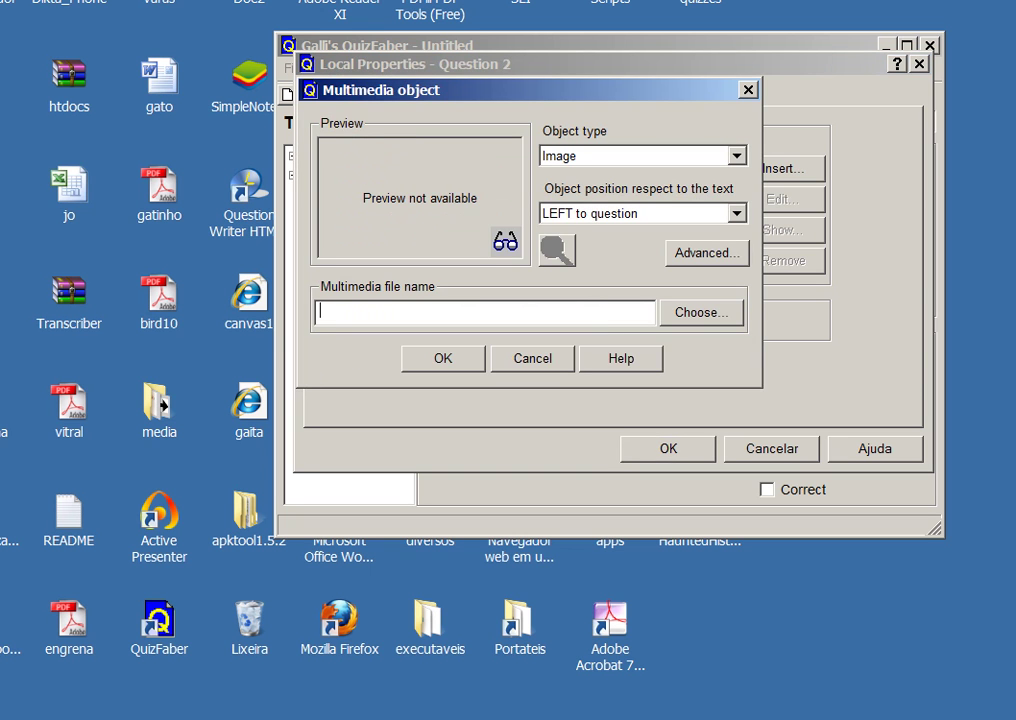
pyautogui.click(701, 312)
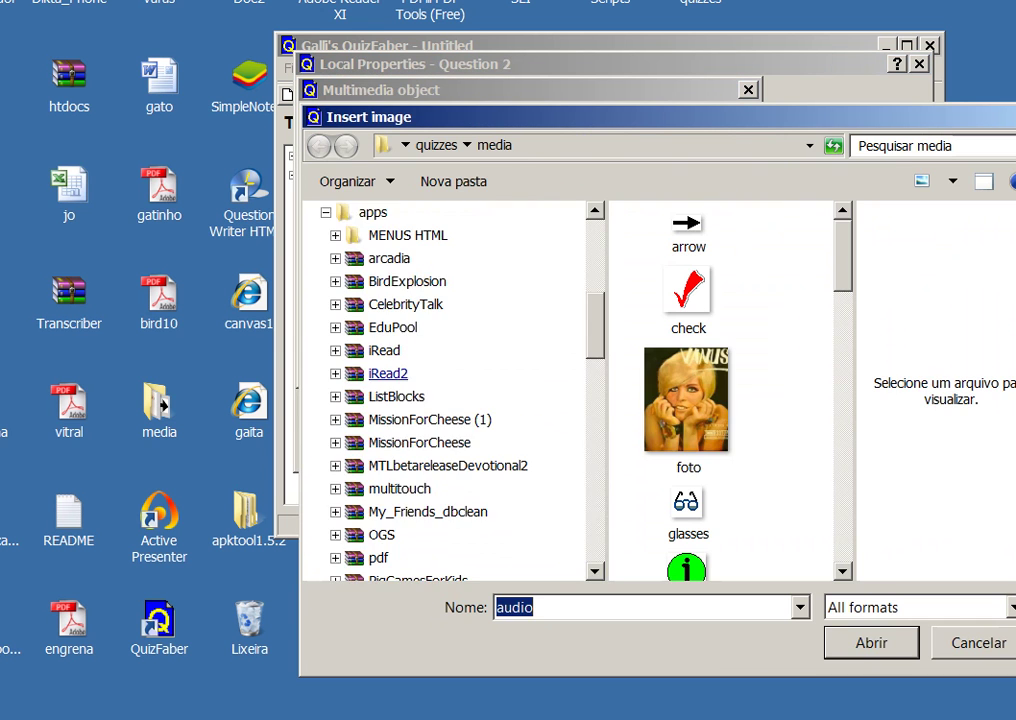
pyautogui.click(688, 401)
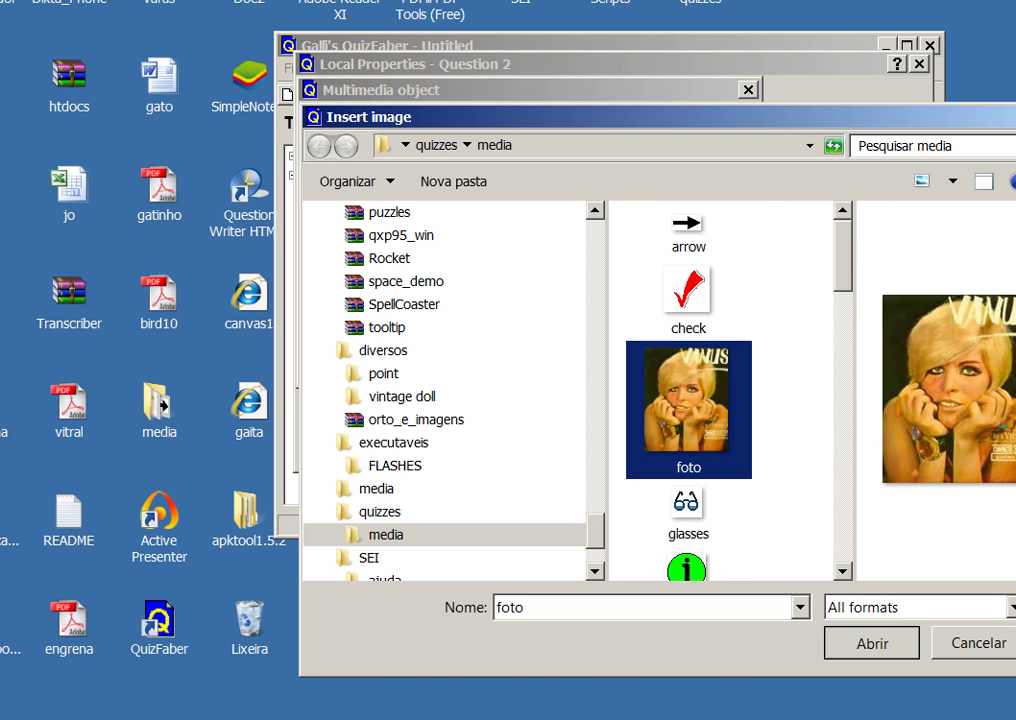
pyautogui.click(871, 643)
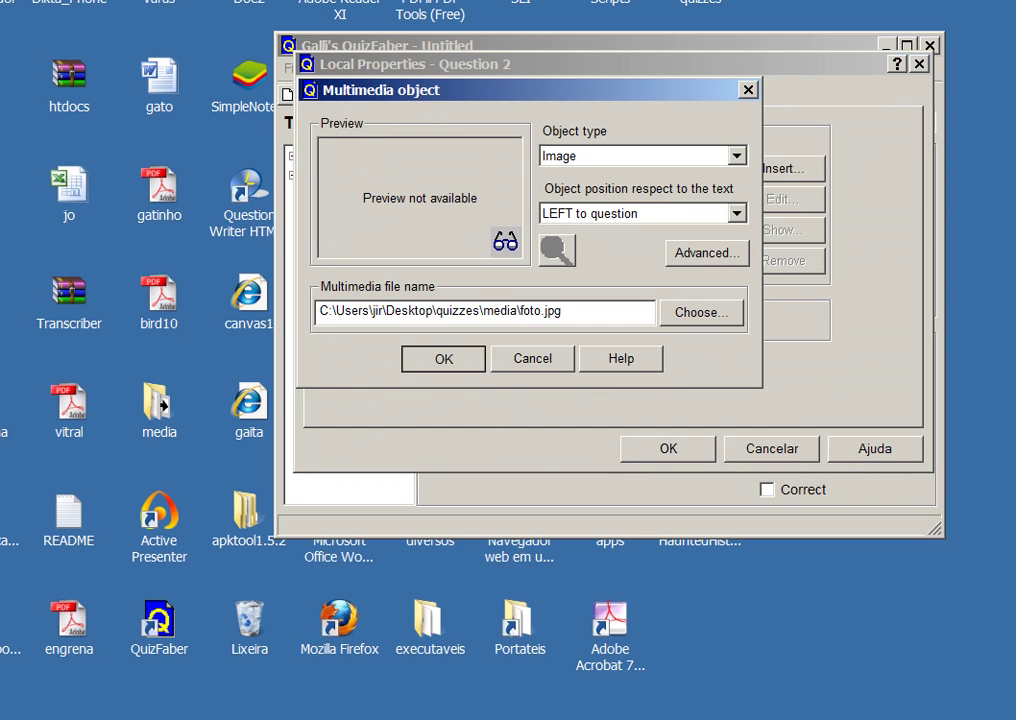
pyautogui.press('Return')
pyautogui.press('Return')
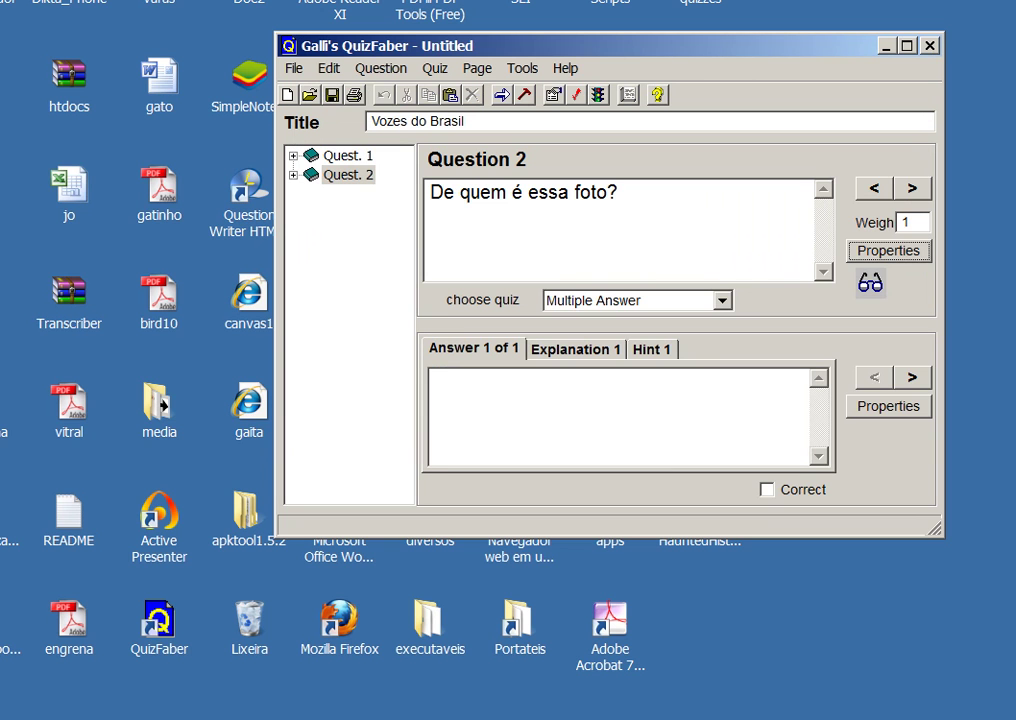
# Enter the four answers of Question 2 as Netúnia, Urânia, Venúsia and Satúrnia, marking Urânia as correct.
pyautogui.write('Netúnia')
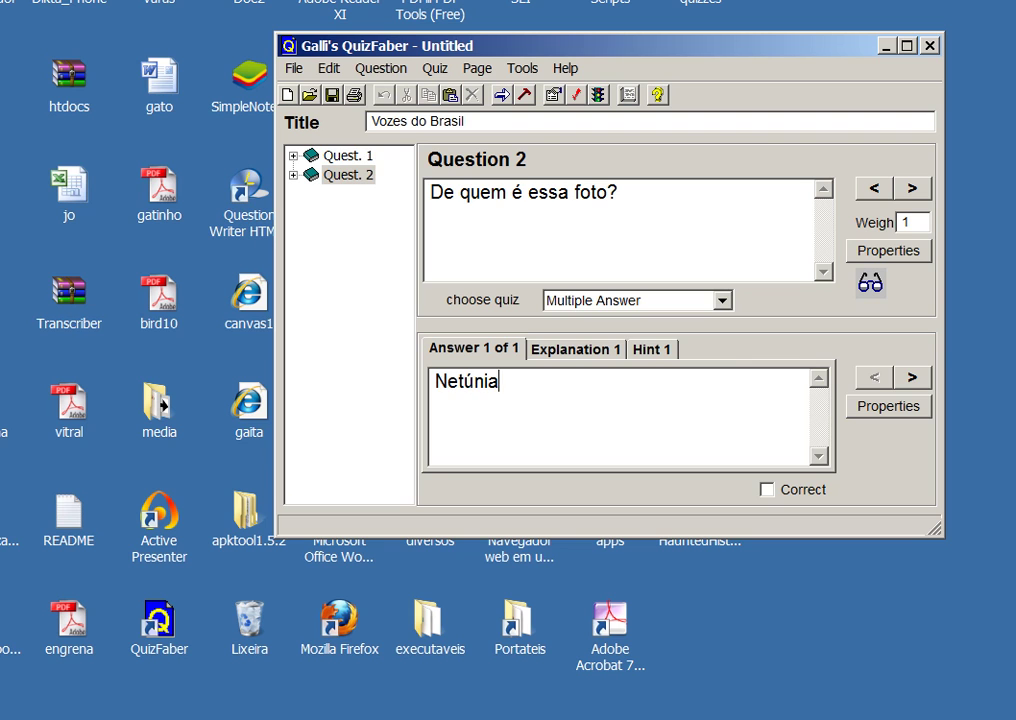
pyautogui.click(912, 377)
pyautogui.write('Urânia')
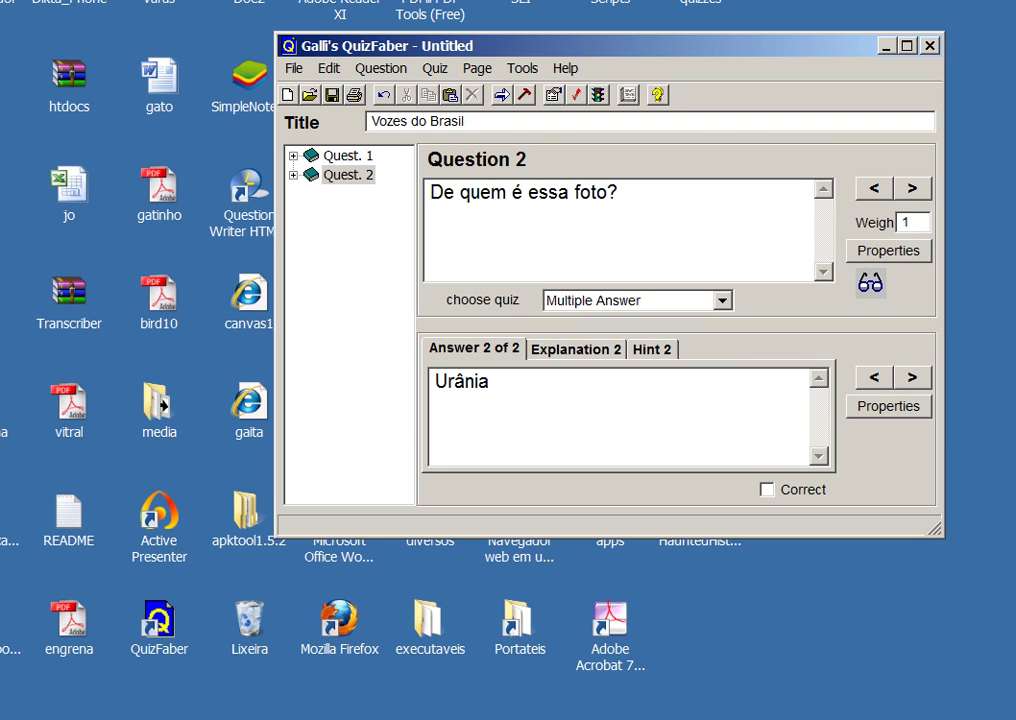
pyautogui.click(767, 490)
pyautogui.click(912, 377)
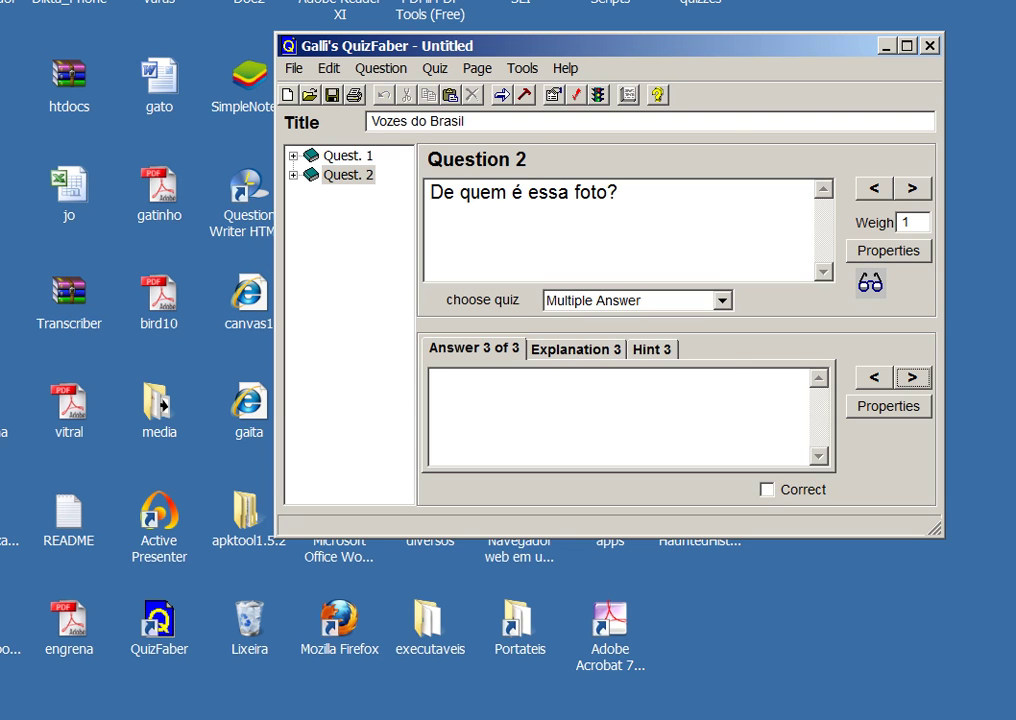
pyautogui.write('Venúsia')
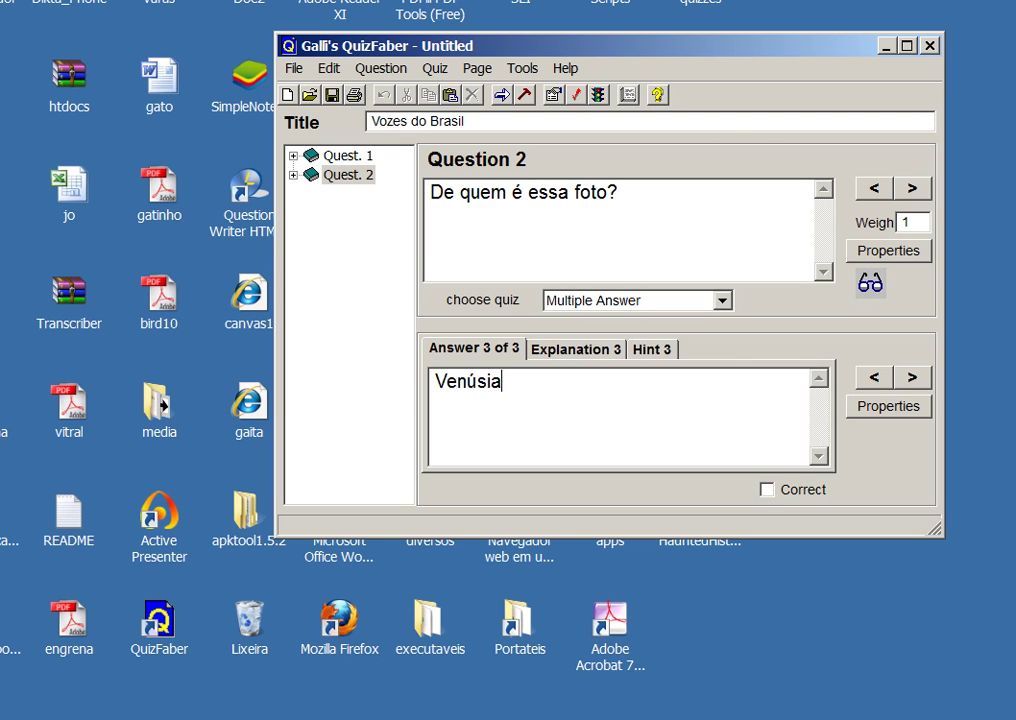
pyautogui.press('Tab')
pyautogui.press('Tab')
pyautogui.press('Return')
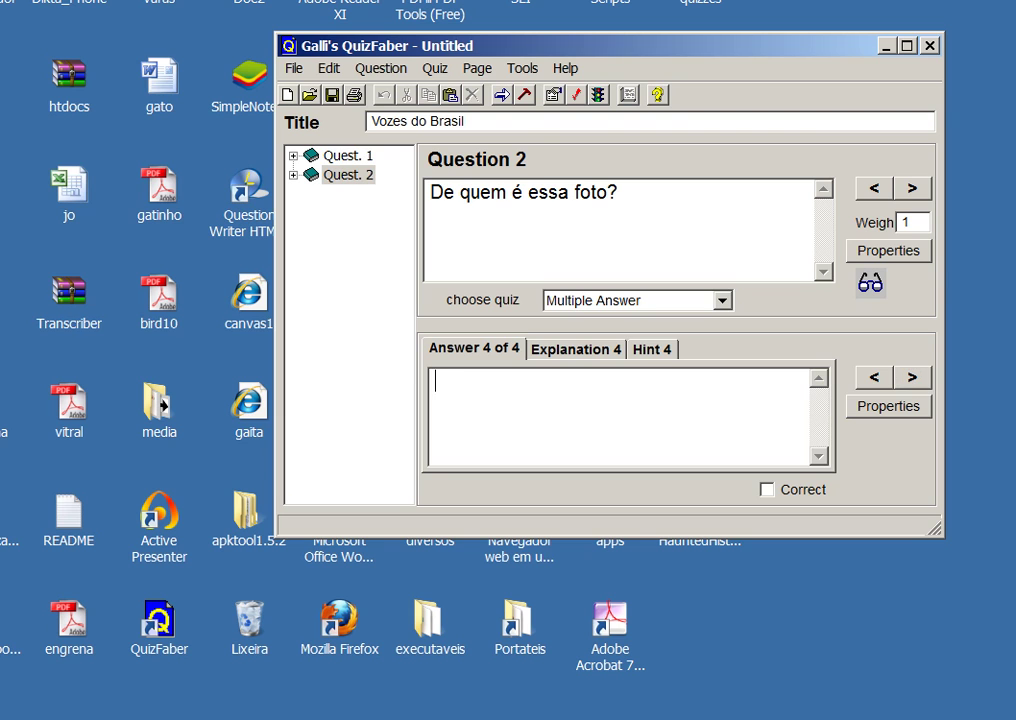
pyautogui.write('Satúrnia')
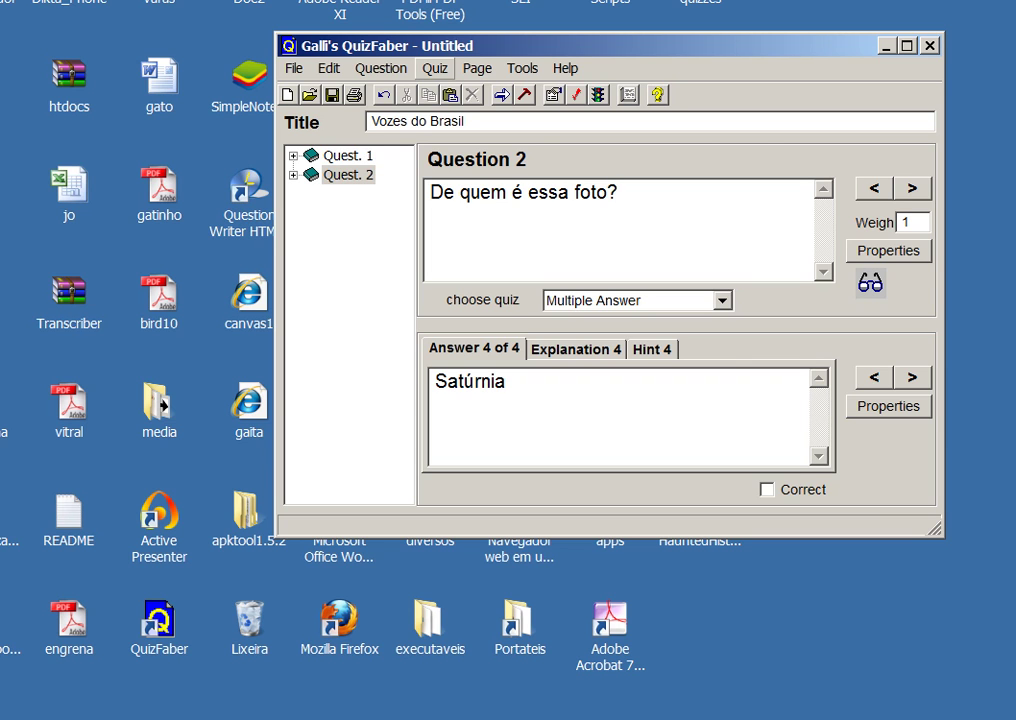
# Start making the quiz and set its main HTML document to qualemusica in the quizzes folder on the desktop.
pyautogui.click(435, 68)
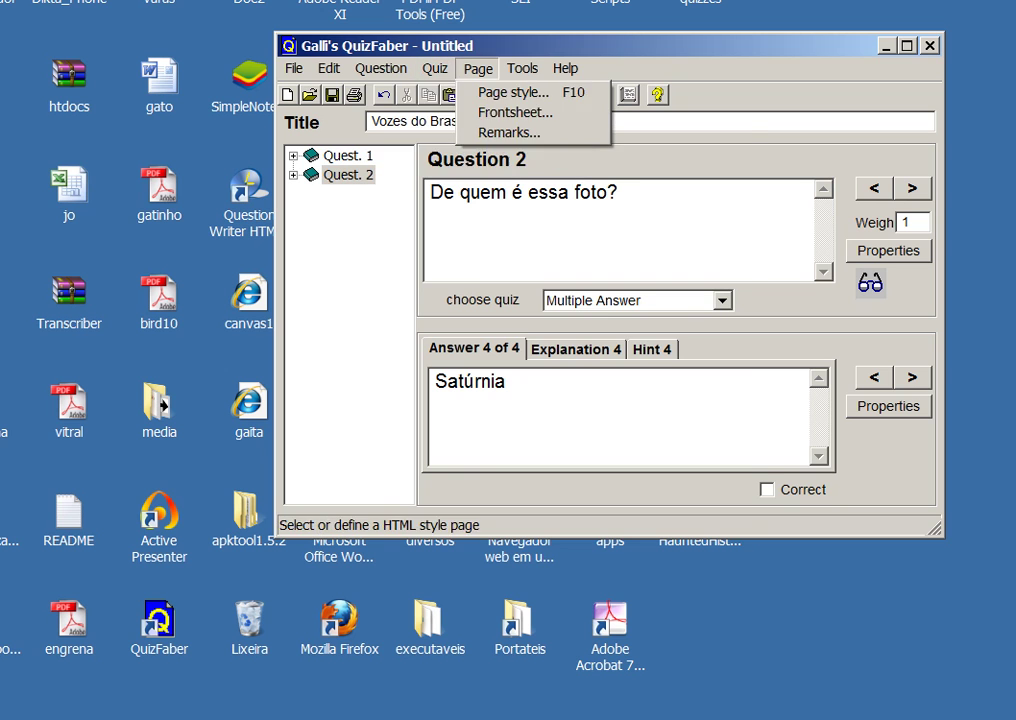
pyautogui.press('Return')
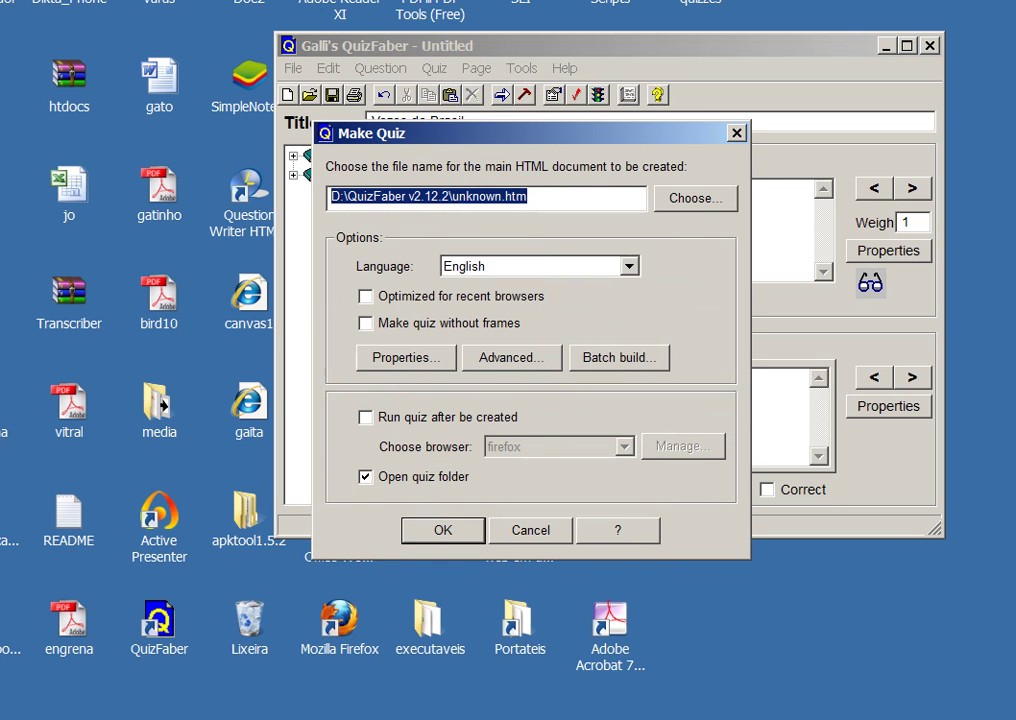
pyautogui.click(696, 199)
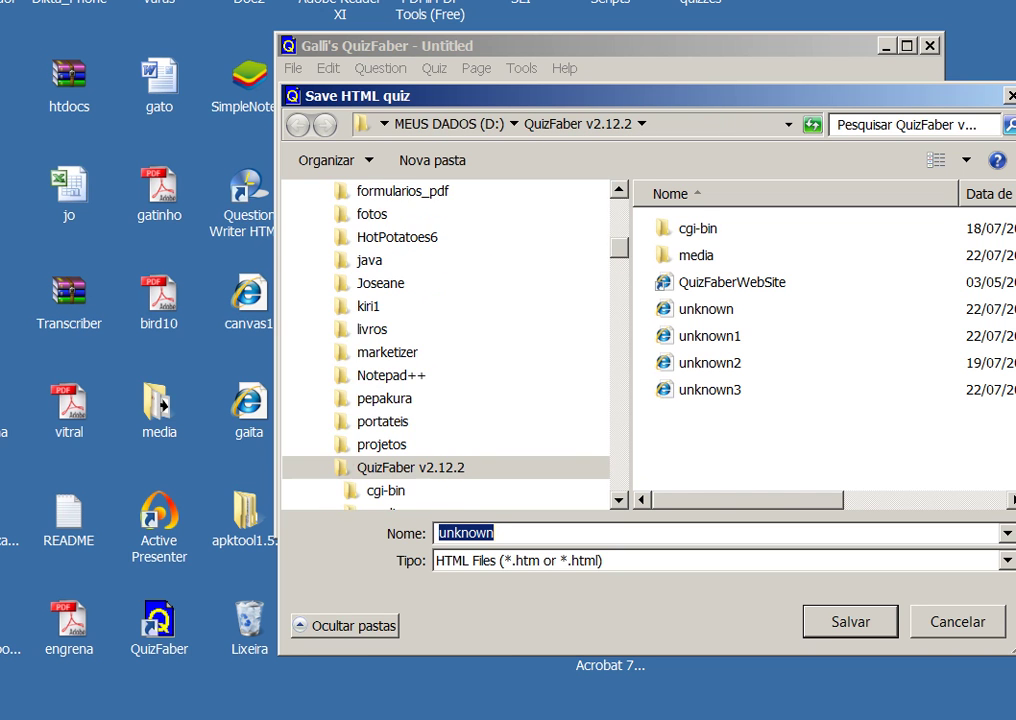
pyautogui.moveTo(619, 247); pyautogui.dragTo(619, 206)
pyautogui.click(377, 246)
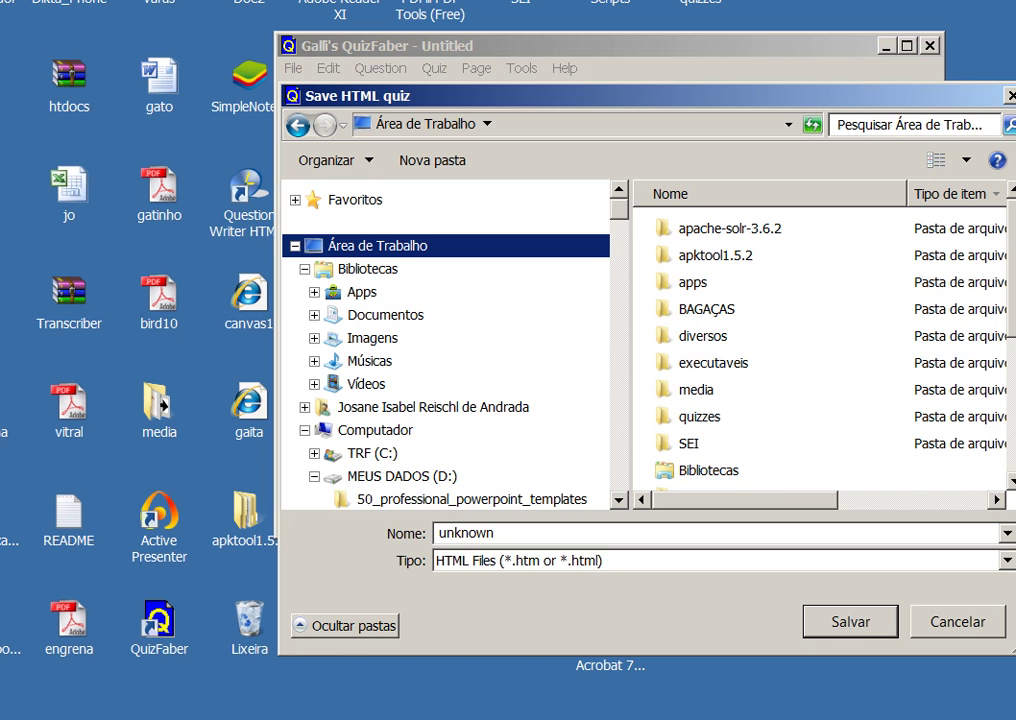
pyautogui.doubleClick(700, 416)
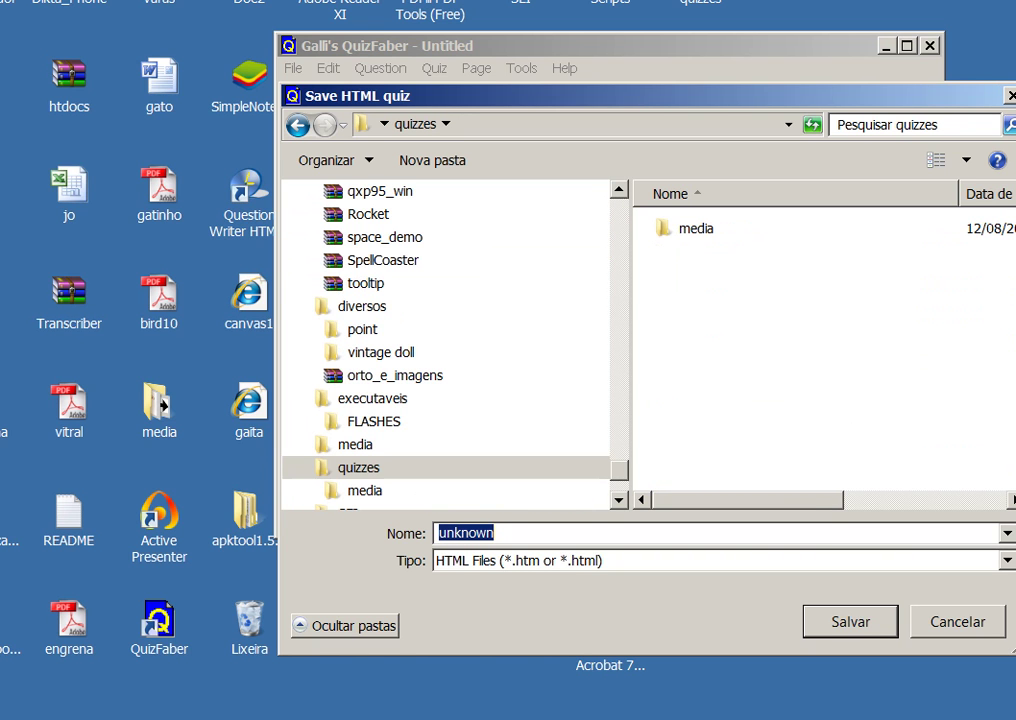
pyautogui.write('qualemusica')
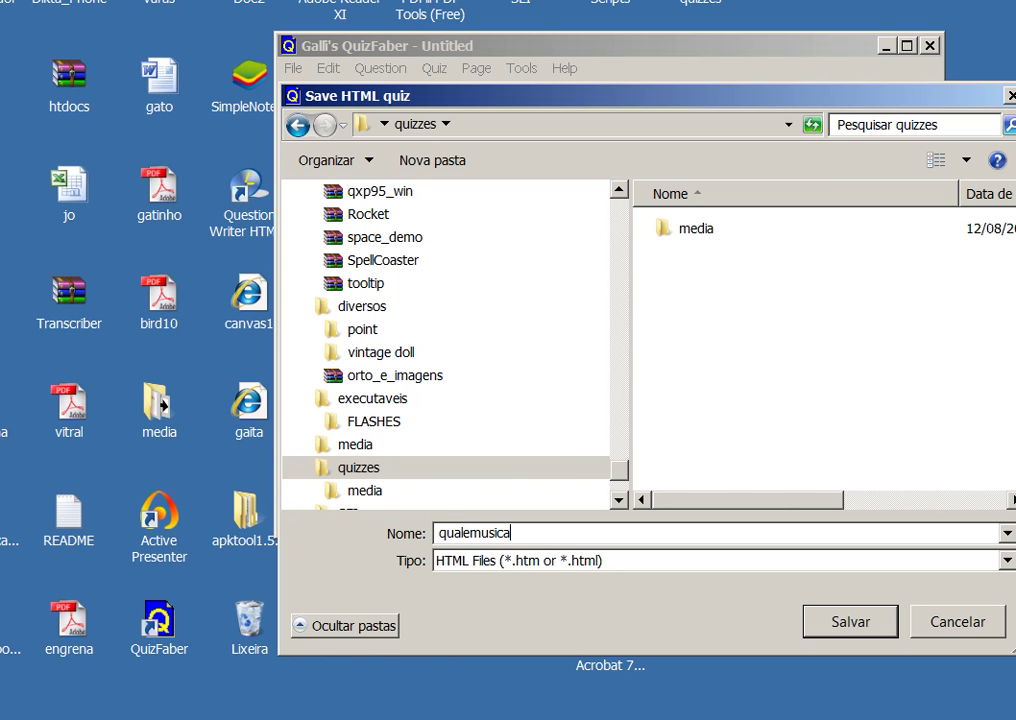
pyautogui.press('Return')
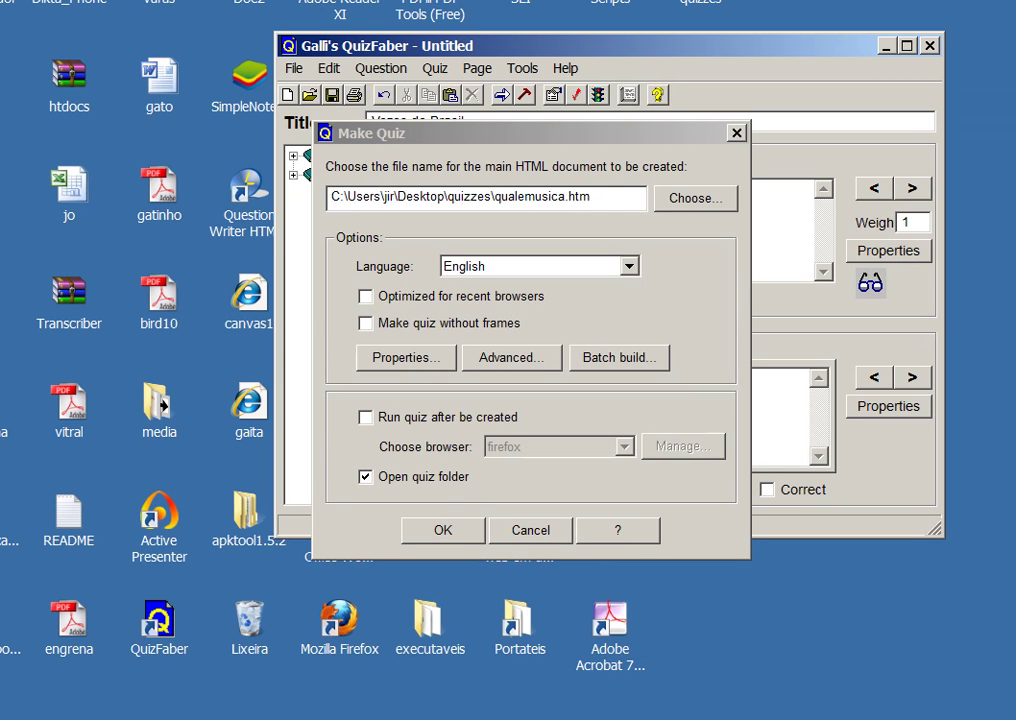
# Make the quiz in Português, set to run in Firefox after creation without opening the quiz folder.
pyautogui.click(629, 266)
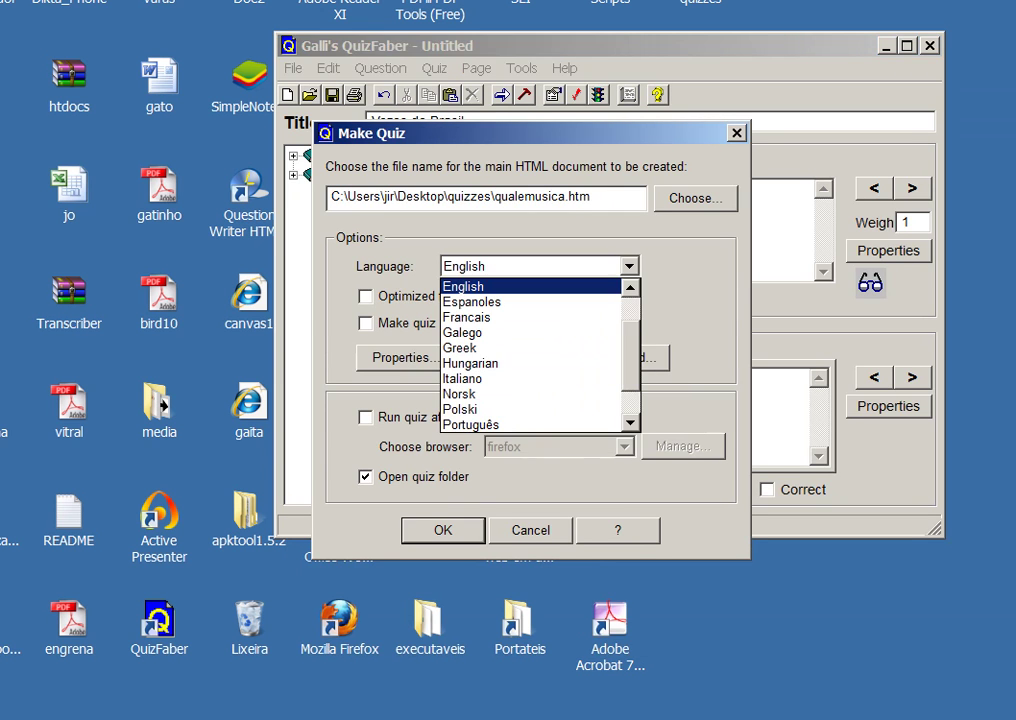
pyautogui.click(486, 423)
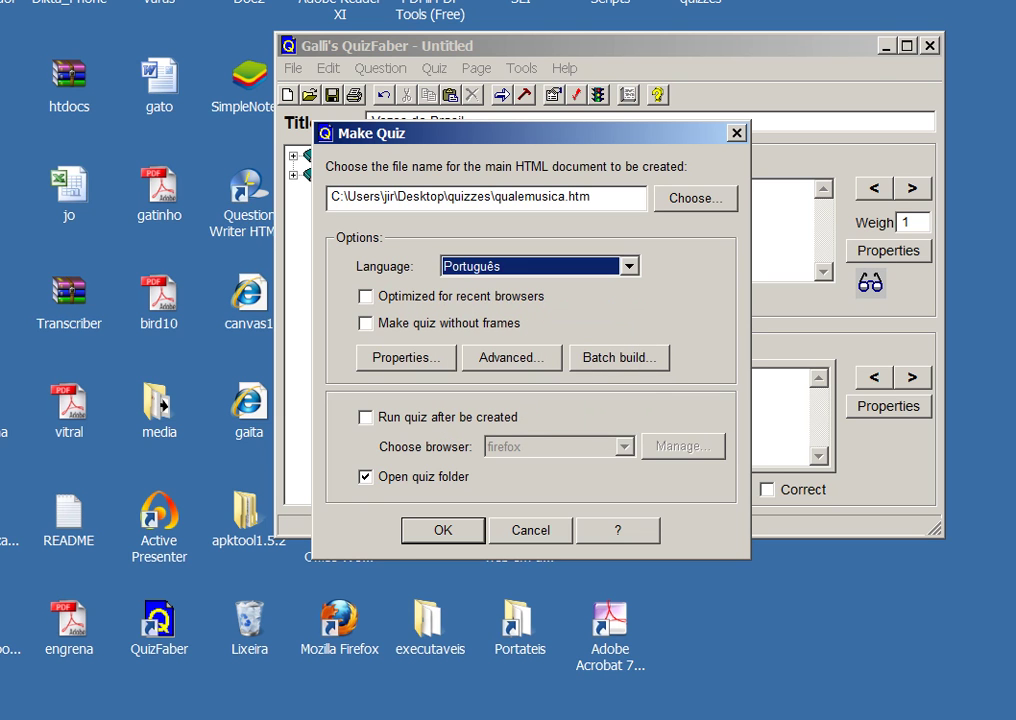
pyautogui.click(366, 417)
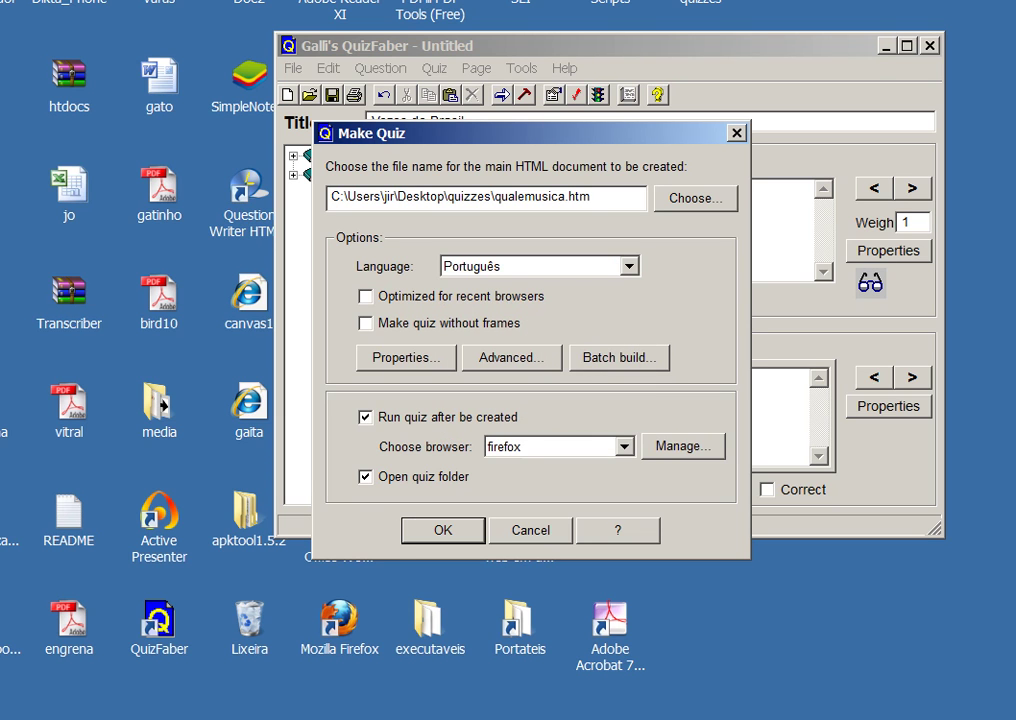
pyautogui.click(366, 477)
pyautogui.click(443, 531)
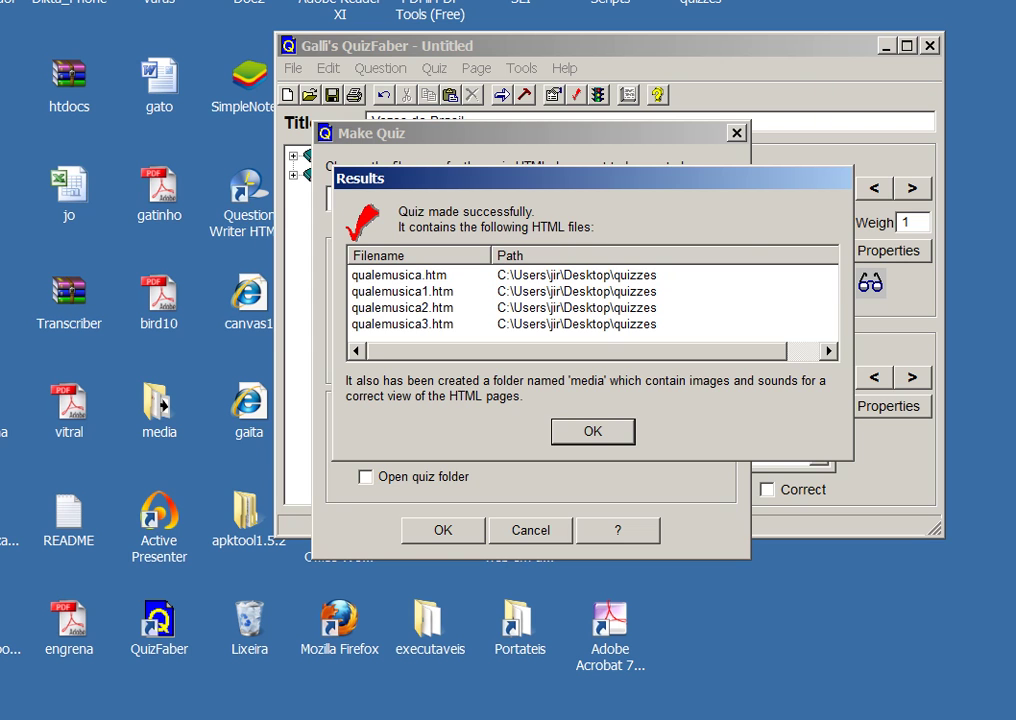
pyautogui.press('Return')
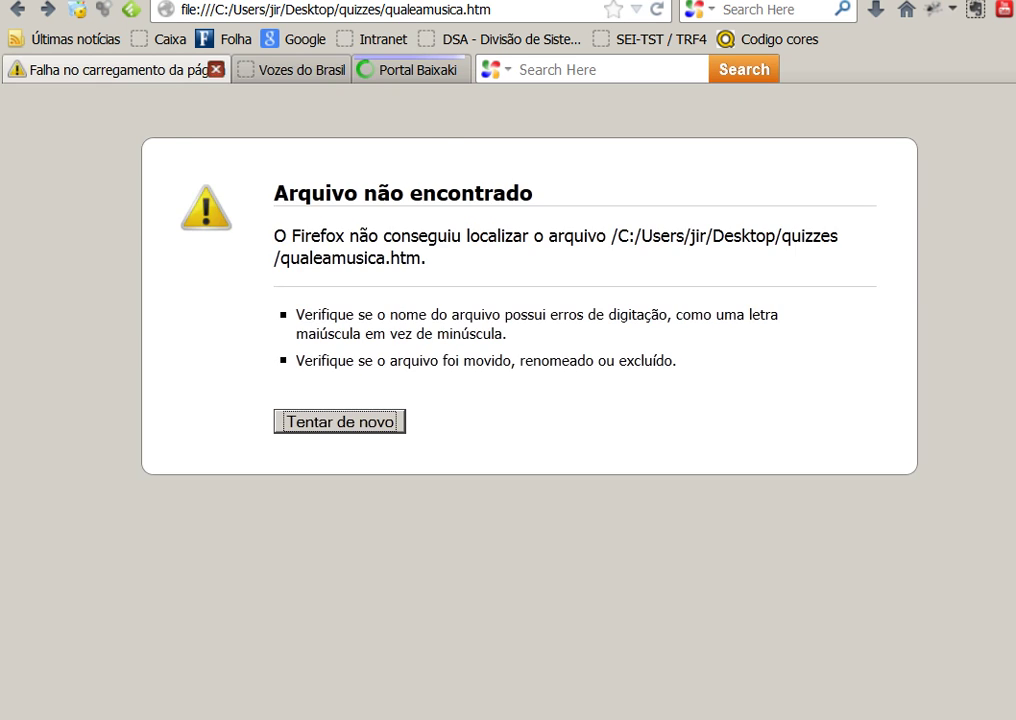
# Close the failed qualeamusica.htm page in Firefox and answer question 1 of the generated quiz with Plutânia.
pyautogui.click(217, 69)
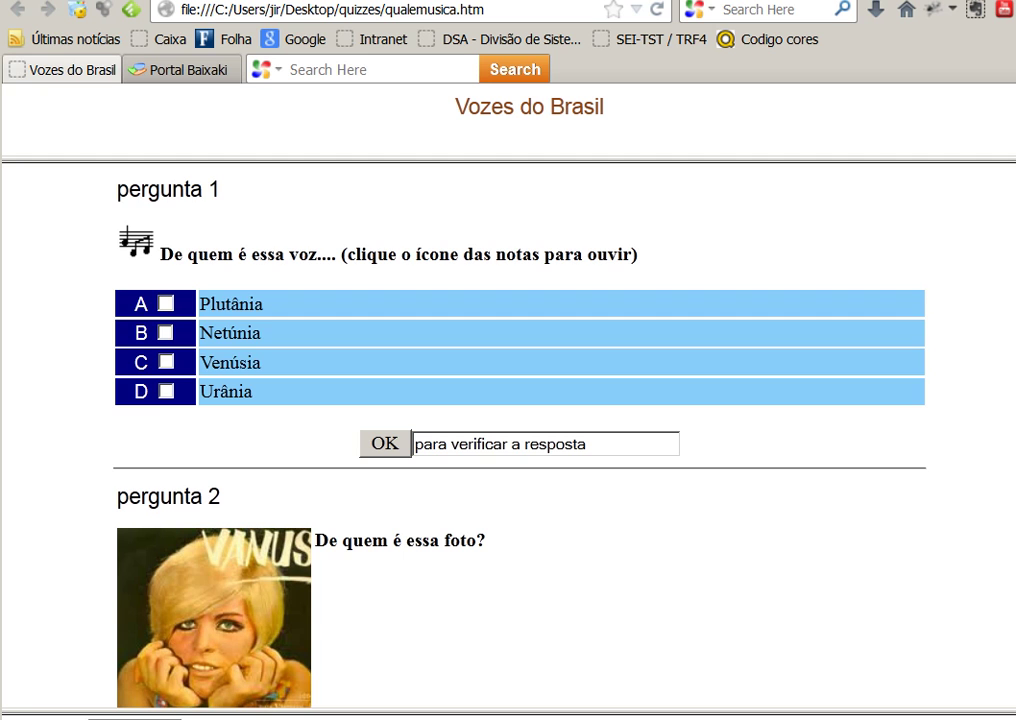
pyautogui.scroll(-5, 520, 430)
pyautogui.scroll(5, 520, 430)
pyautogui.click(166, 303)
pyautogui.click(385, 443)
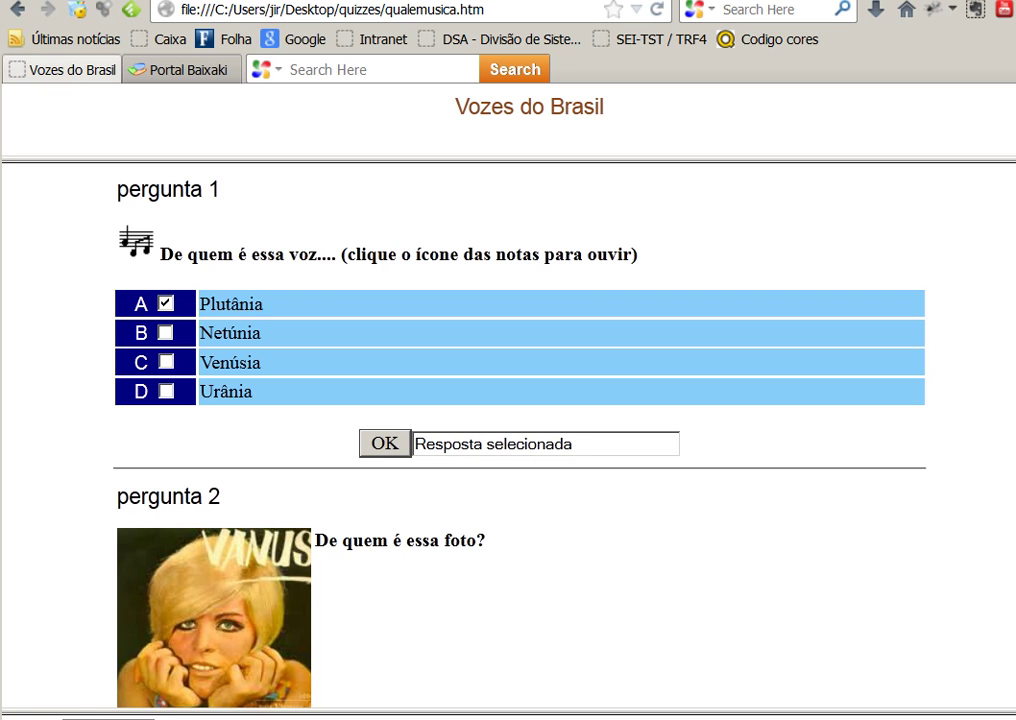
# Answer question 2 of the generated quiz with Urânia and review the quiz results page.
pyautogui.scroll(-5, 519, 435)
pyautogui.click(166, 552)
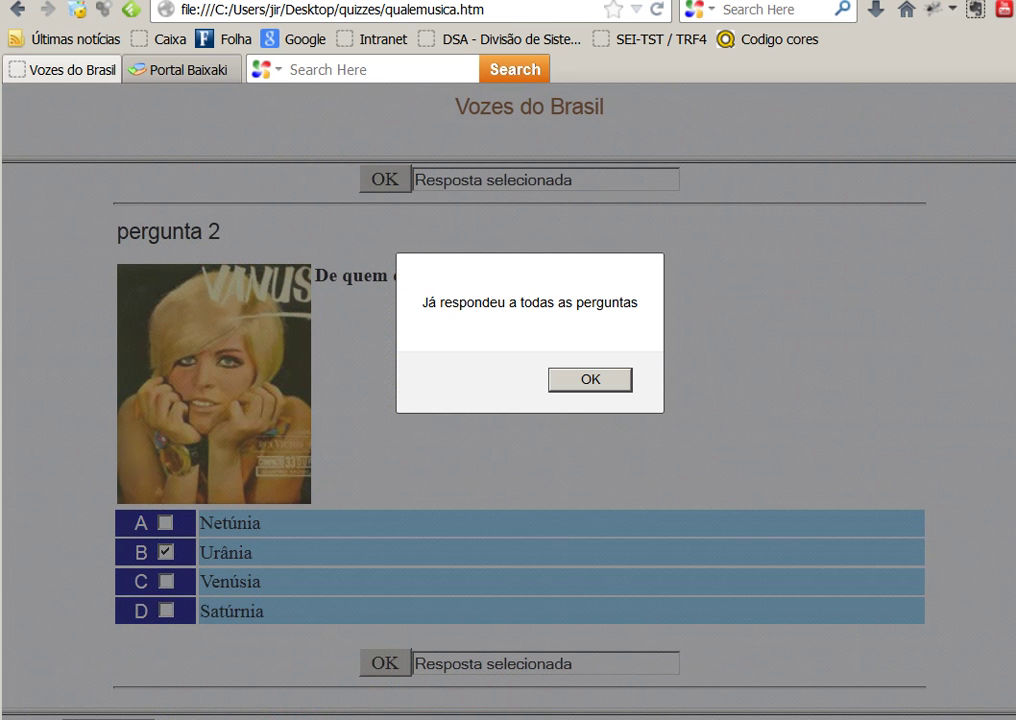
pyautogui.press('Return')
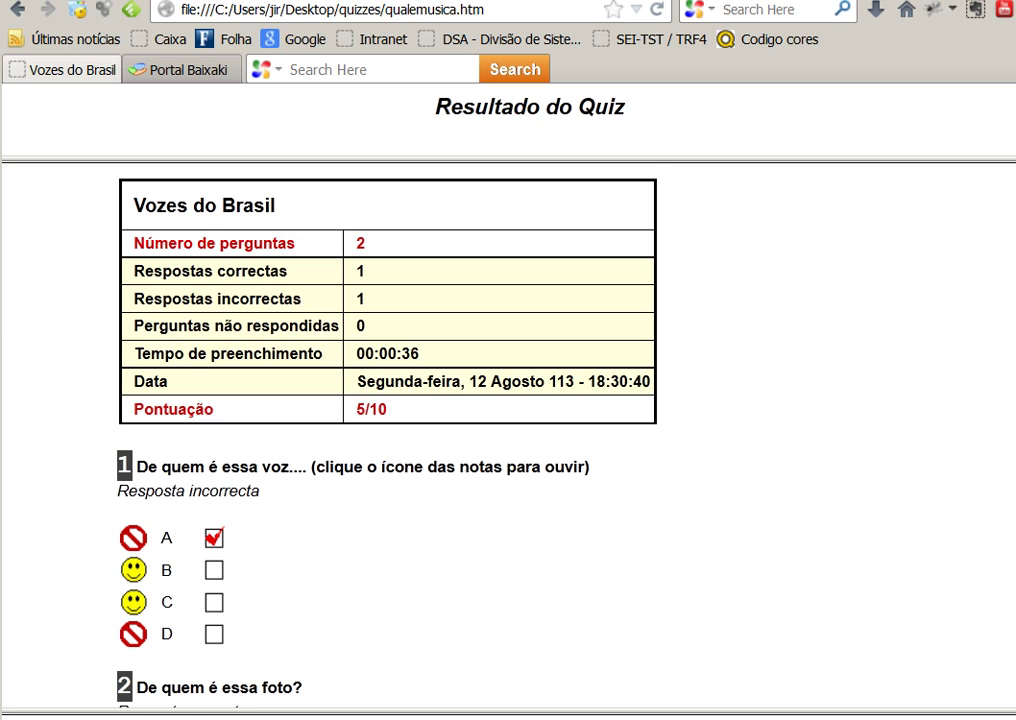
pyautogui.scroll(-5, 508, 440)
pyautogui.scroll(5, 508, 440)
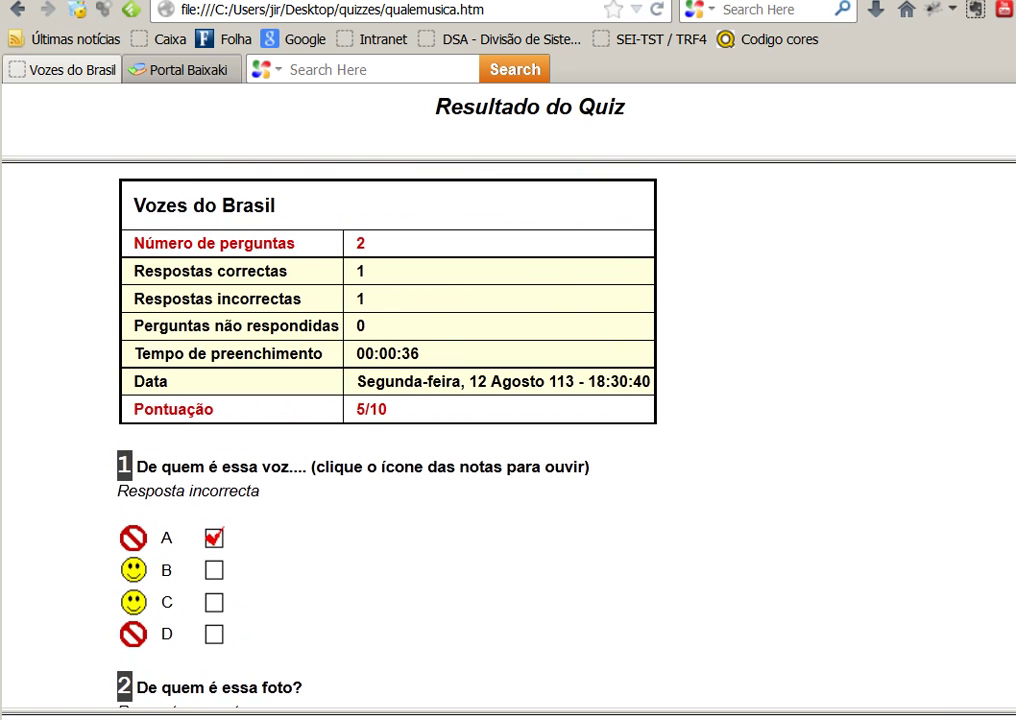